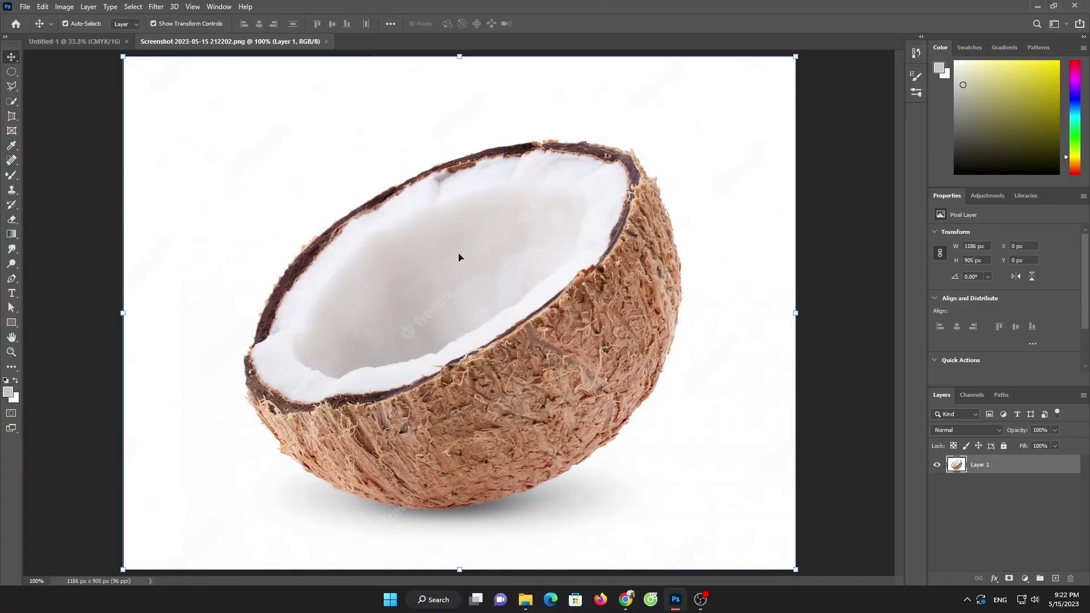
Step: Select the half coconut, including flesh and rim, and drag it into the 2000 px square document
left_click(11, 102)
left_click(319, 26)
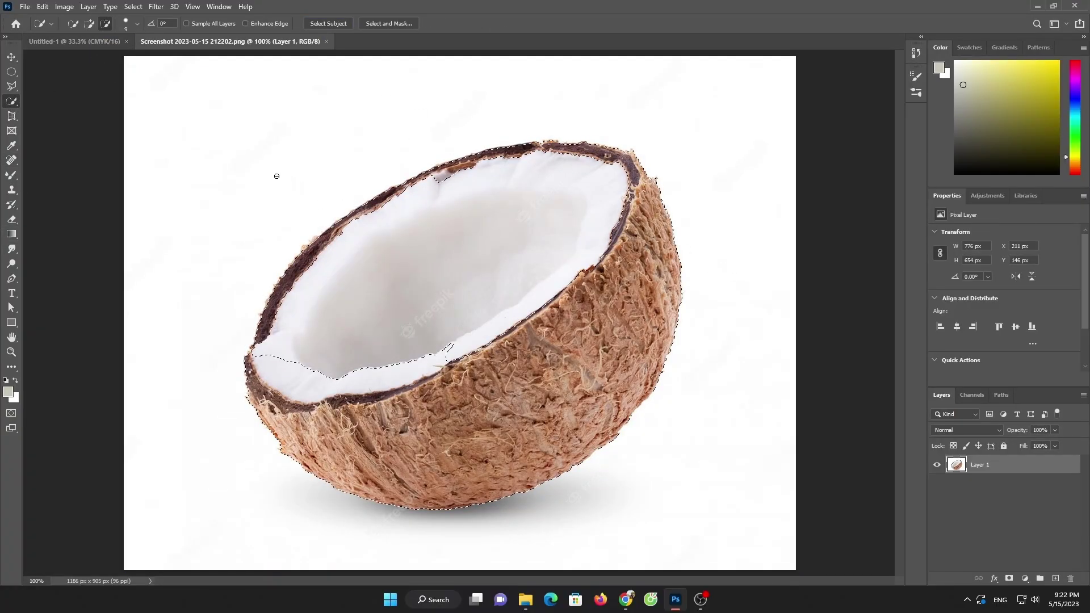
left_click(502, 355, "alt")
mouse_move(485, 275)
left_mouse_down()
mouse_move(360, 340)
mouse_move(319, 272)
mouse_move(481, 165)
mouse_move(599, 265)
left_mouse_up()
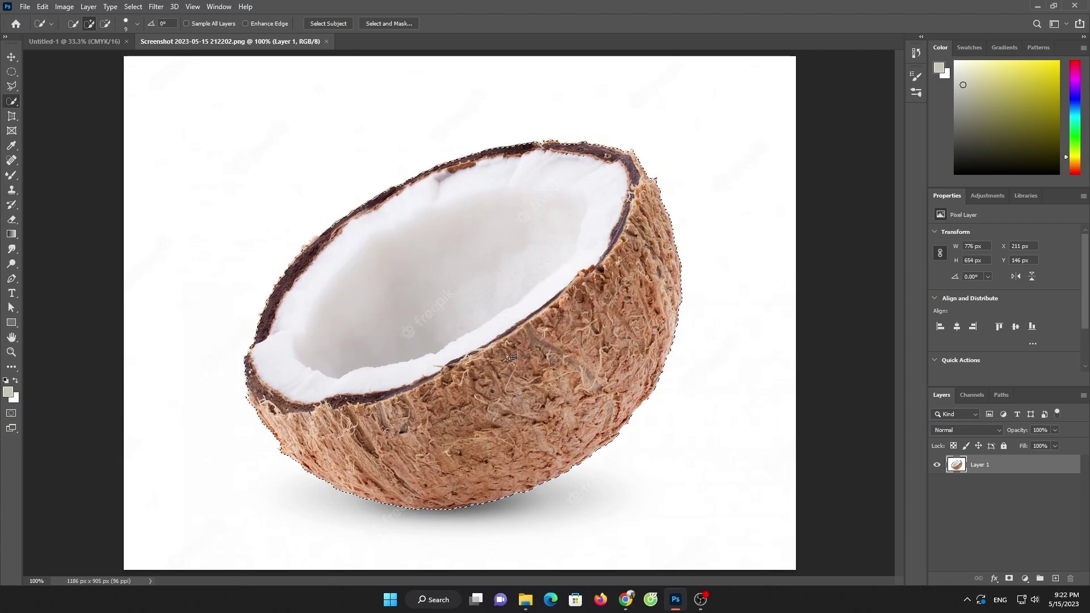
mouse_move(511, 357)
left_mouse_down()
mouse_move(557, 171)
mouse_move(586, 154)
left_mouse_up()
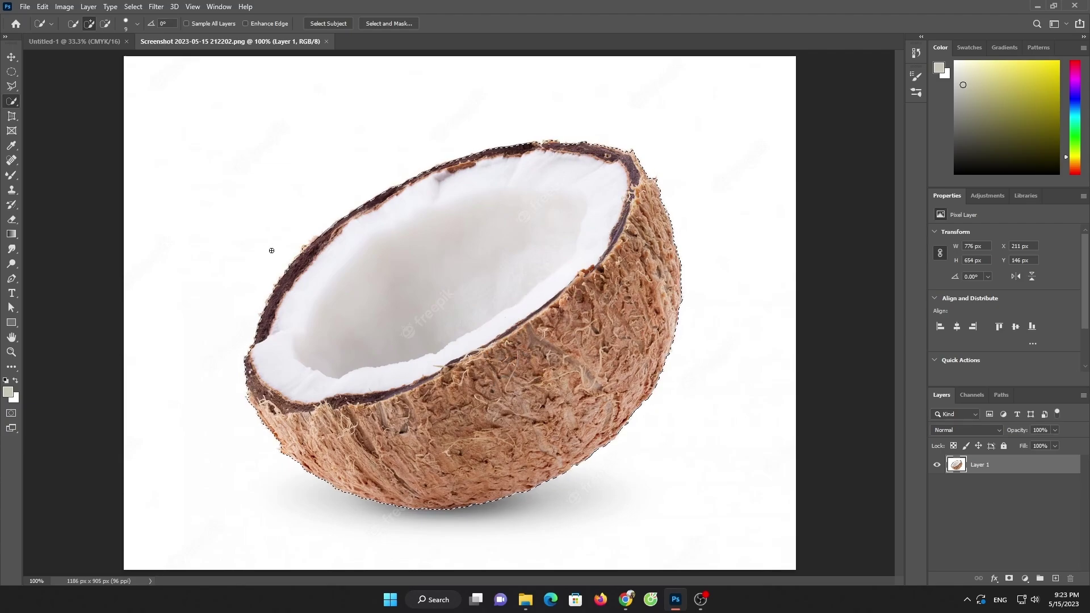
left_click(11, 57)
mouse_move(312, 327)
left_mouse_down()
mouse_move(168, 280)
mouse_move(444, 310)
left_mouse_up()
Step: Straighten the coconut upright and enlarge it to about 130%
left_click_drag(540, 402, 499, 420)
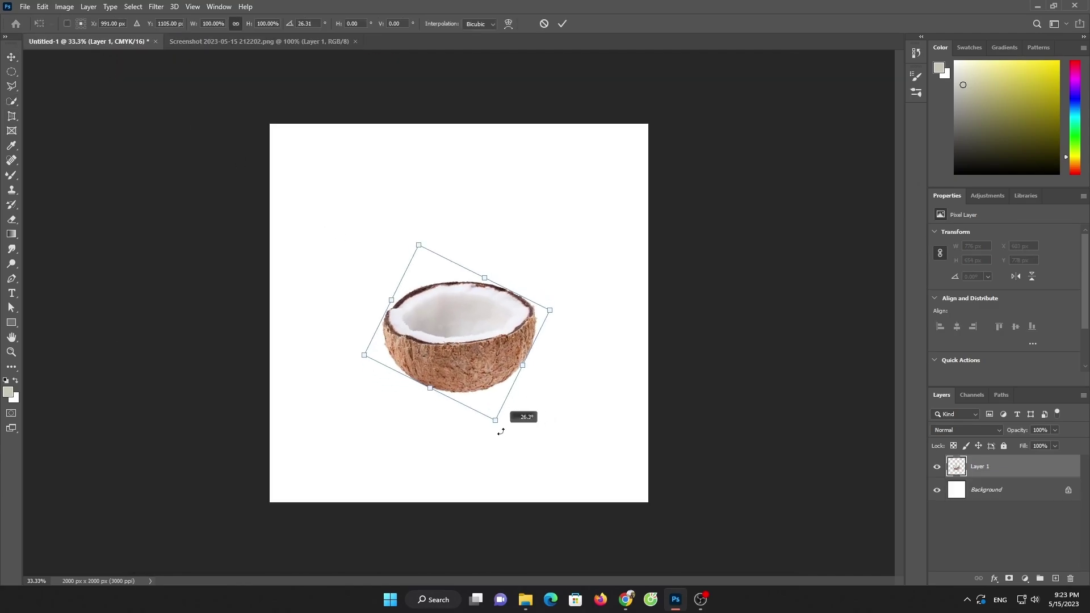
mouse_move(475, 343)
left_mouse_down()
mouse_move(477, 389)
mouse_move(480, 370)
left_mouse_up()
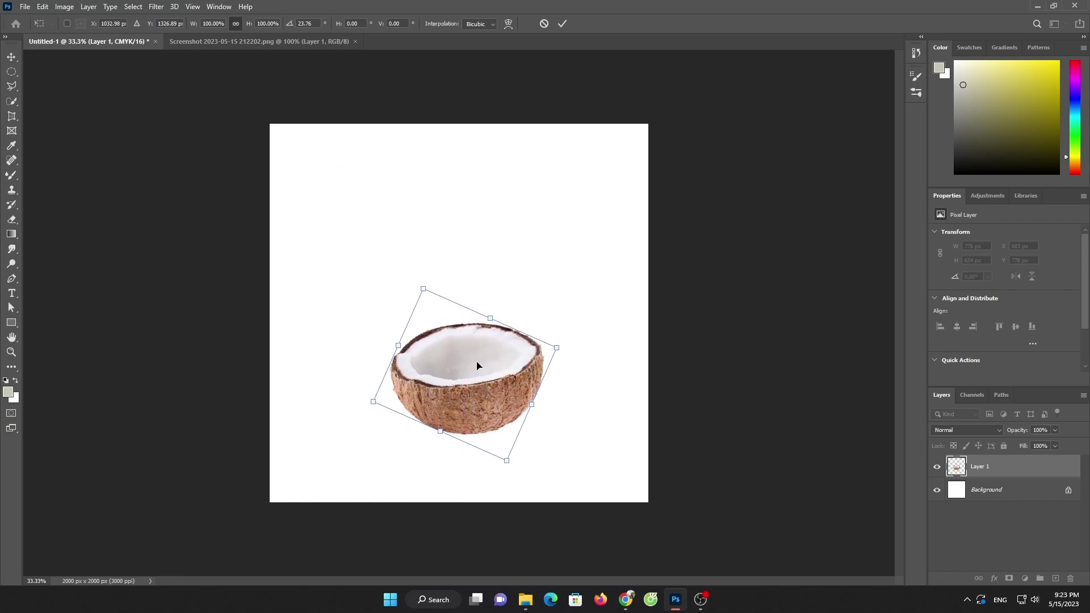
left_click_drag(473, 245, 421, 251)
key("Return")
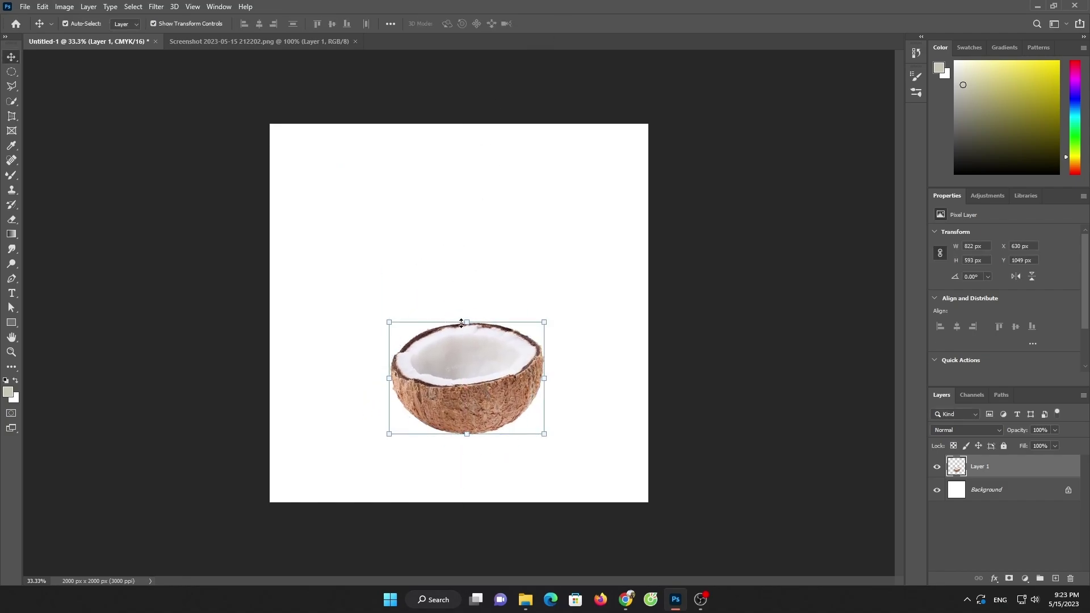
left_click_drag(461, 323, 464, 289)
left_click(561, 25)
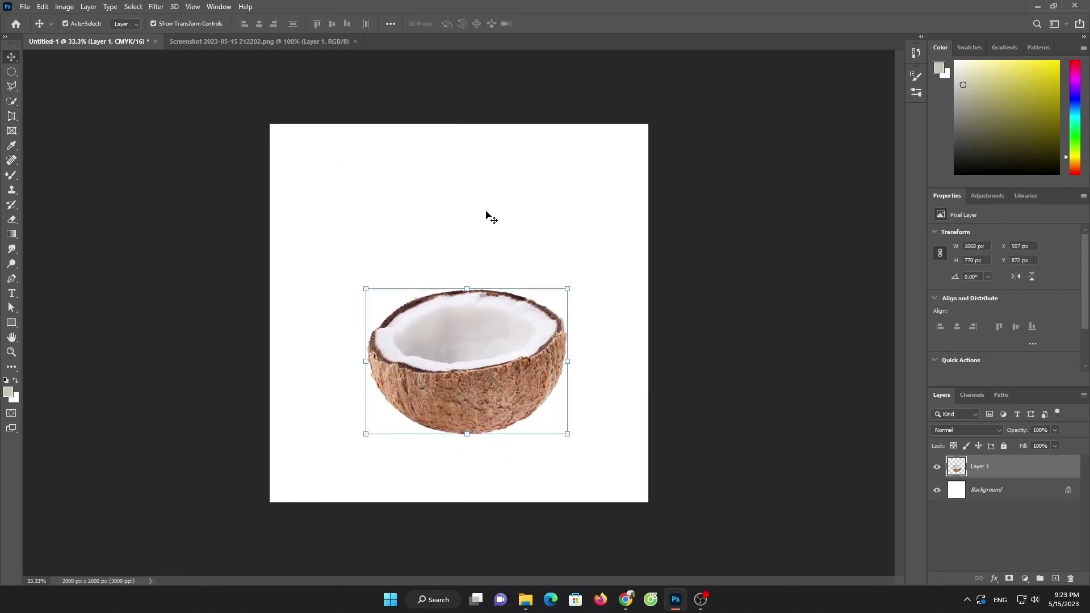
Step: Move the coconut lower on the canvas and duplicate its layer as Layer 1 copy
left_click_drag(482, 389, 481, 414)
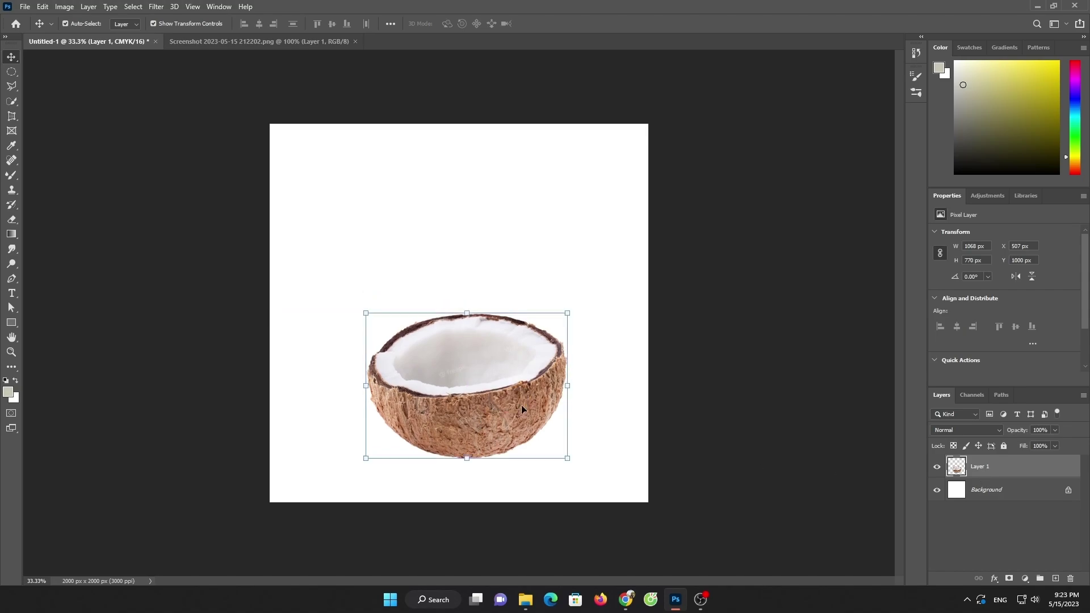
key("ctrl")
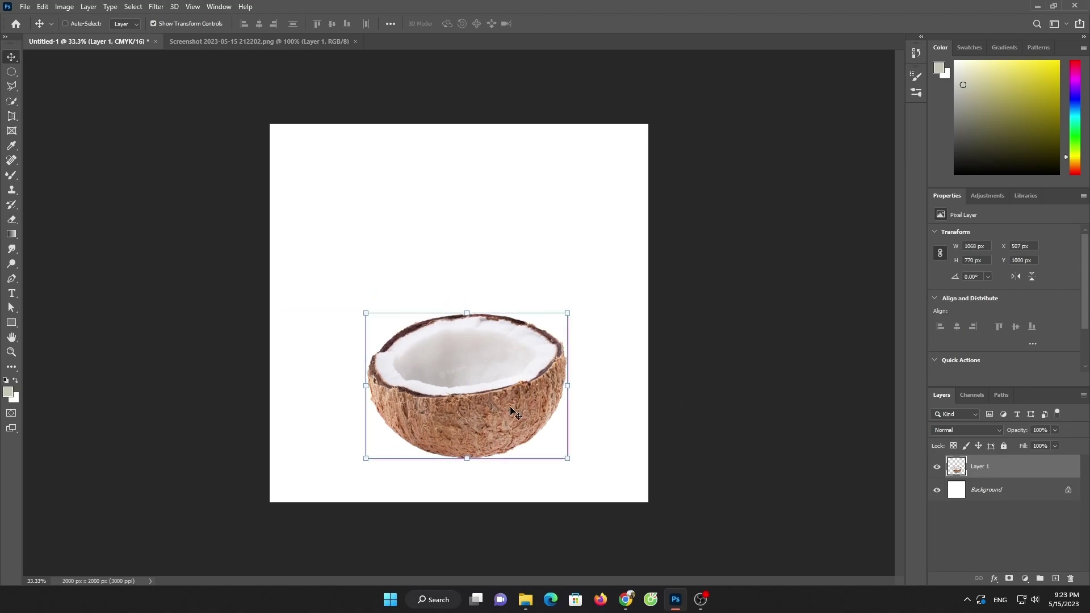
key("ctrl+j")
Step: Flip the coconut copy vertically and place it beneath the coconut as a reflection
right_click(502, 408)
key("Escape")
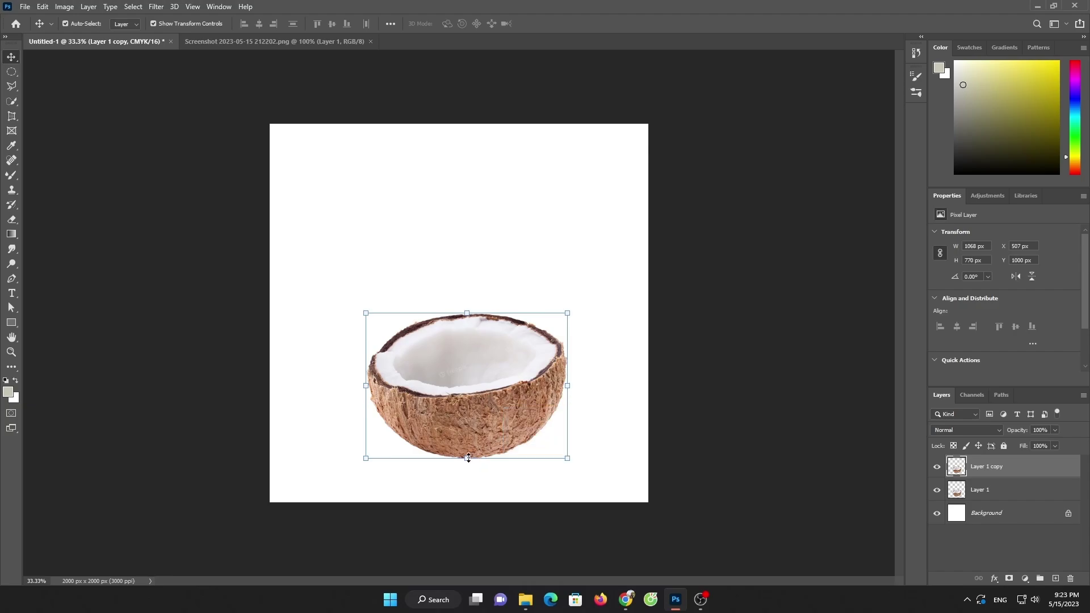
key("ctrl+t")
right_click(469, 458)
left_click(501, 441)
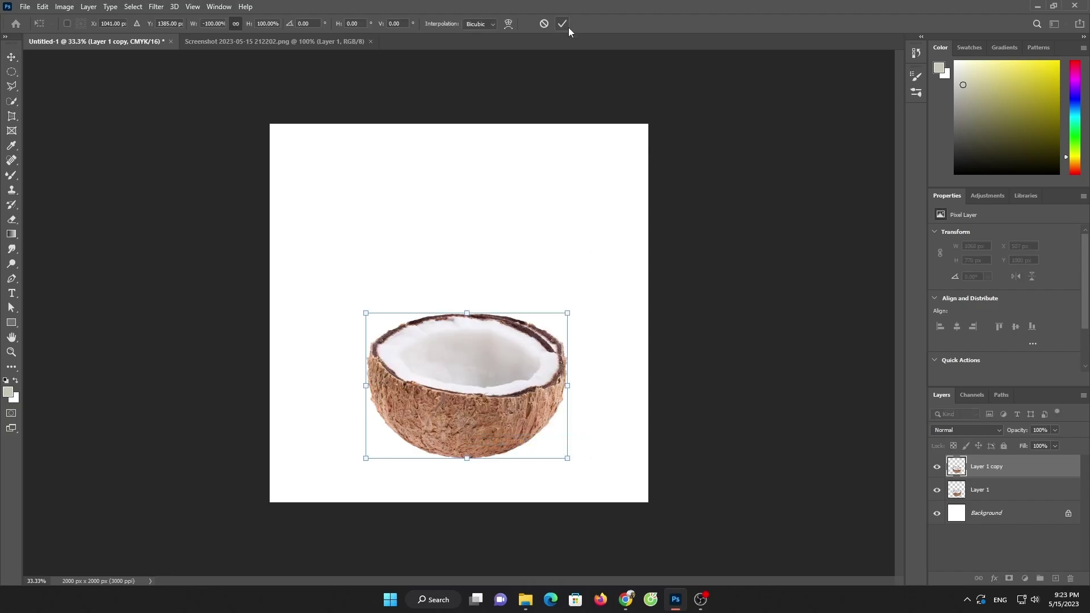
right_click(476, 422)
left_click(508, 404)
mouse_move(466, 367)
left_mouse_down()
mouse_move(483, 432)
mouse_move(473, 501)
left_mouse_up()
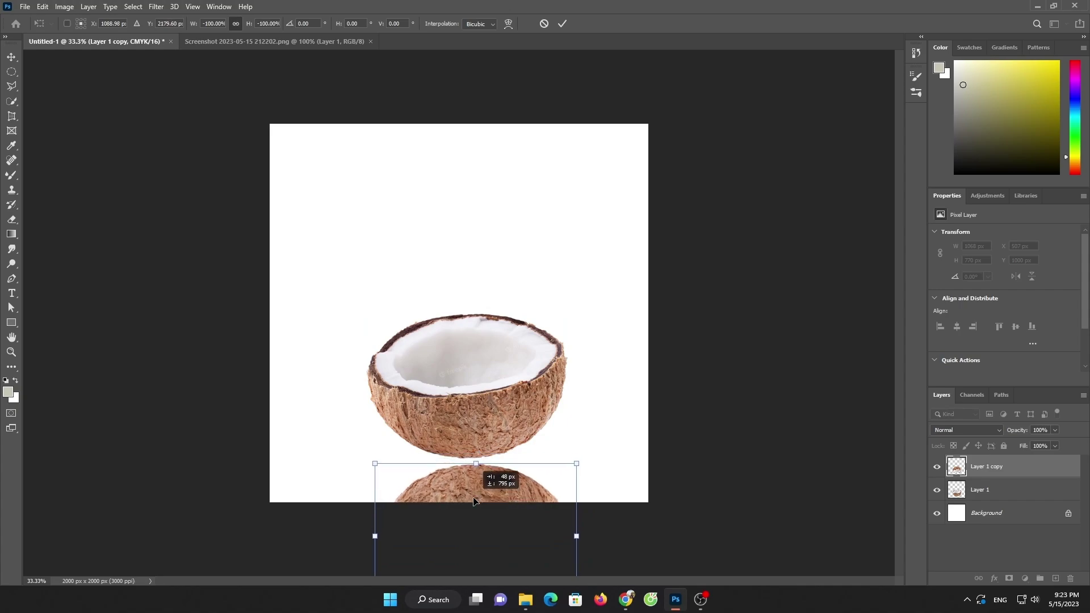
left_click(564, 25)
Step: Unlock the Background layer and move the flipped copy below the original coconut layer
left_click(999, 497)
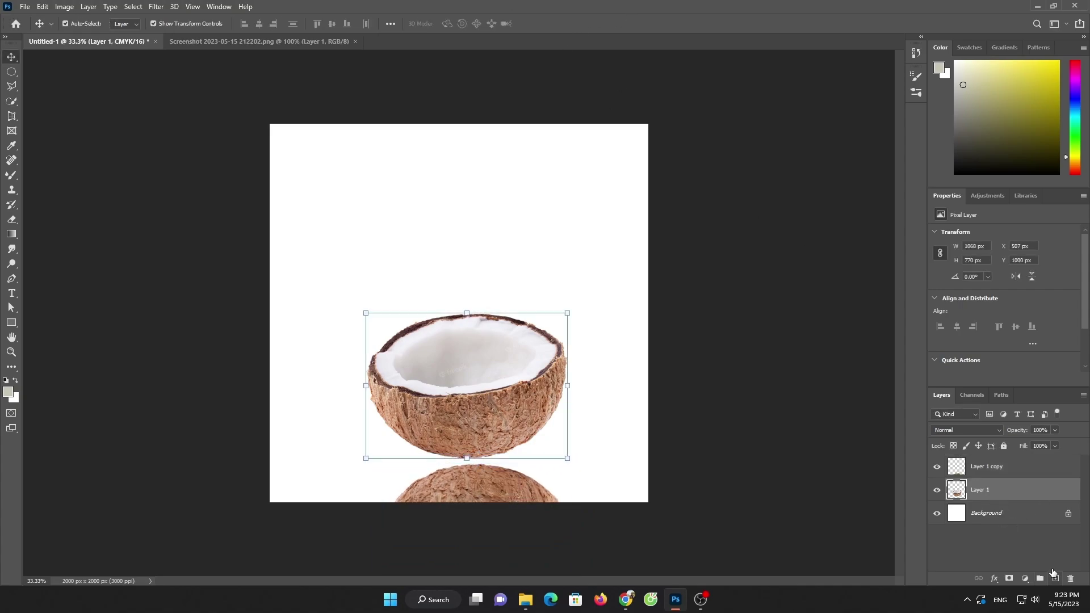
left_click(1068, 512)
left_click_drag(1010, 469, 1008, 503)
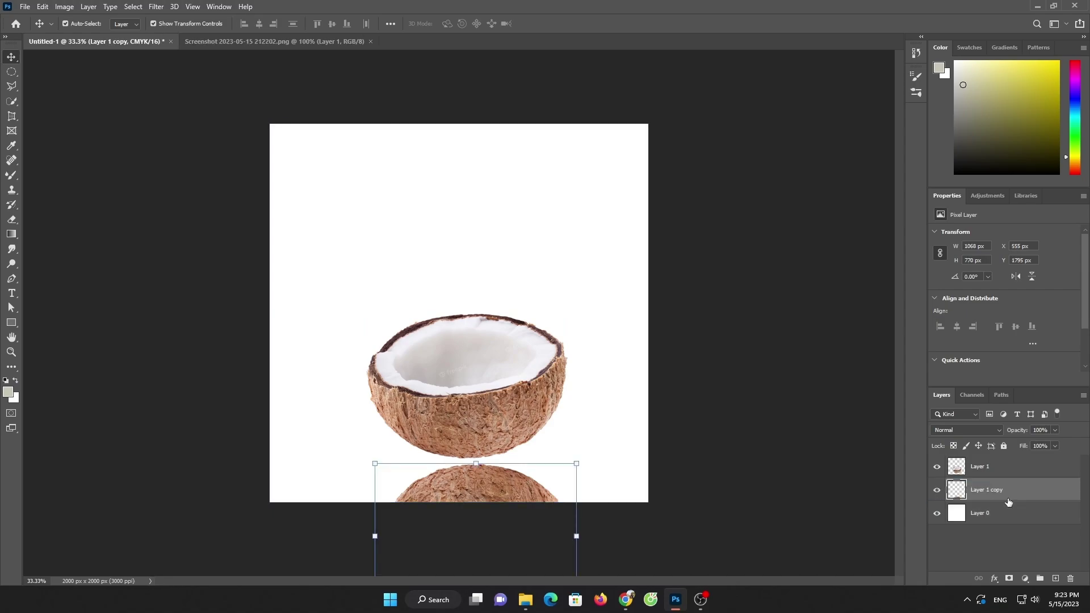
Step: Add a new layer and paint a soft grey smudge on it
left_click(1055, 578)
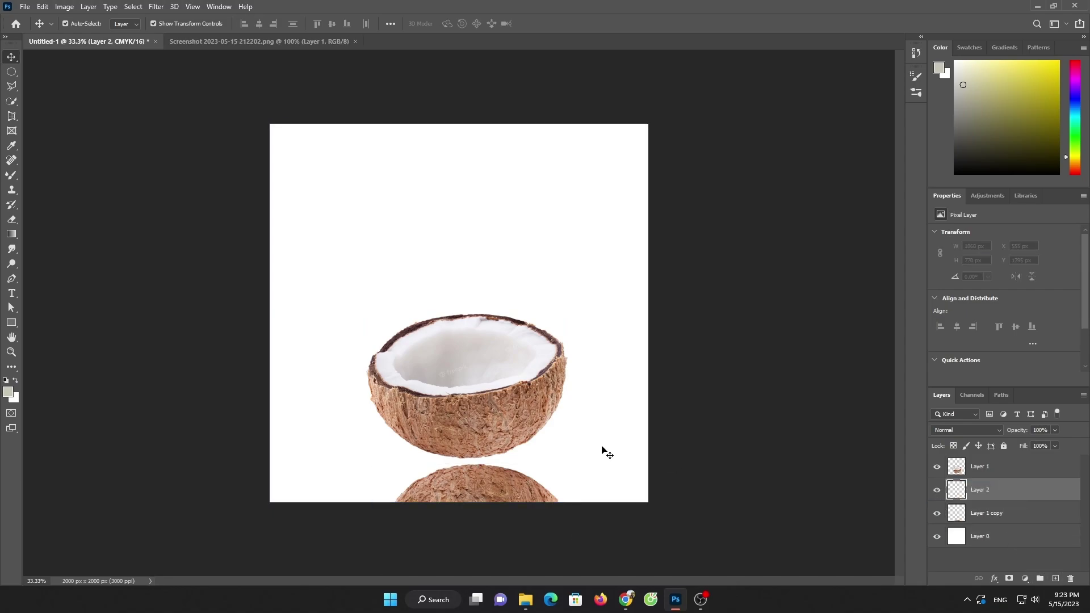
left_click(12, 176)
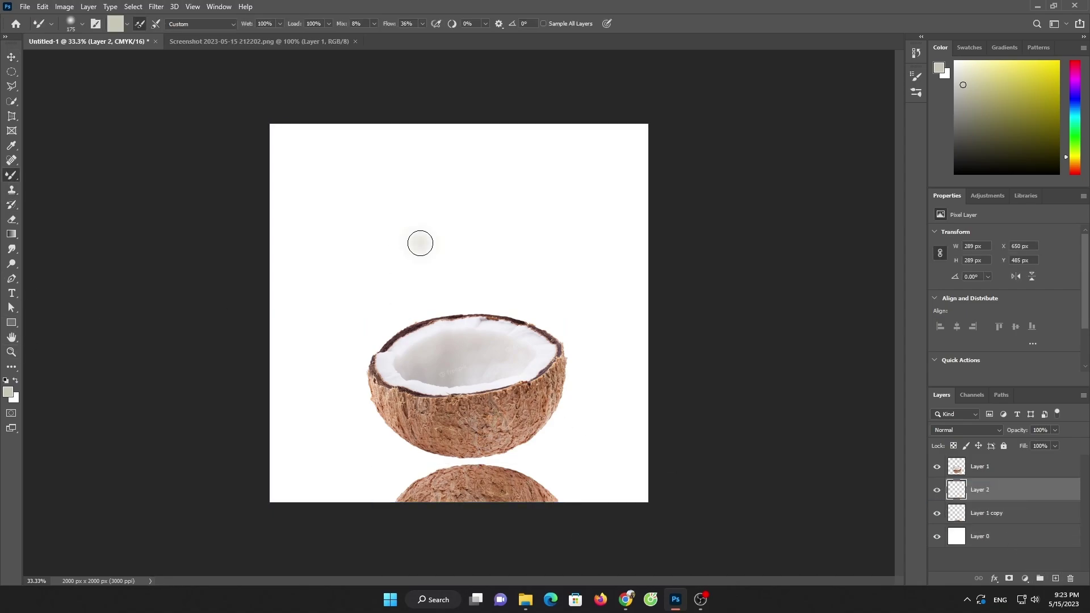
key("v")
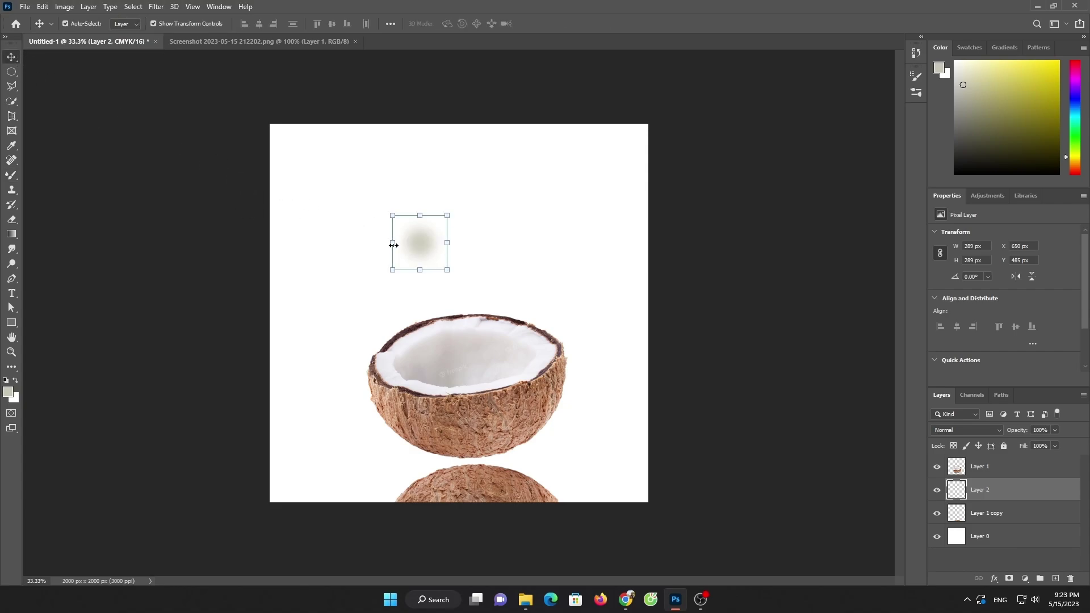
Step: Stretch the smudge into a thin 1552 × 220 px shadow under the coconut, then revisit the screenshot
left_click_drag(393, 244, 321, 242)
left_click_drag(448, 242, 614, 242)
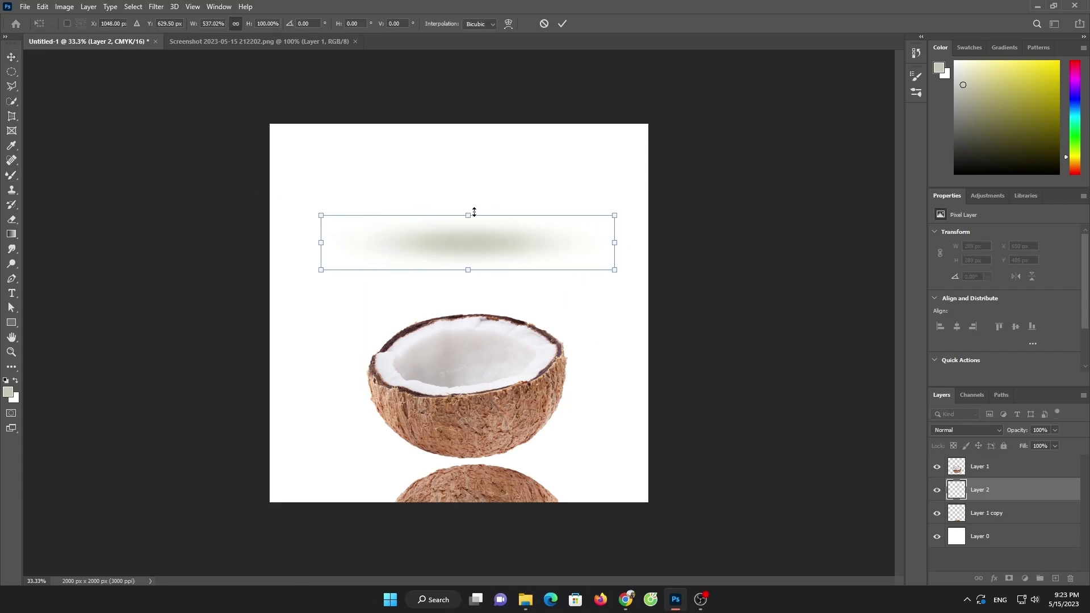
left_click_drag(474, 212, 489, 465)
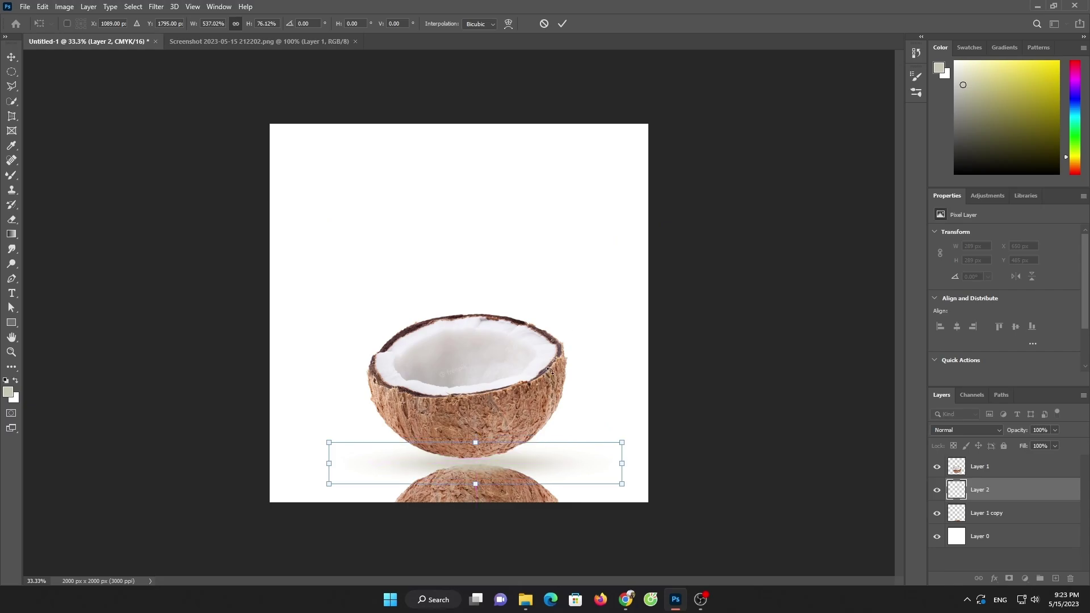
left_click(562, 23)
left_click(544, 90)
left_click(449, 474)
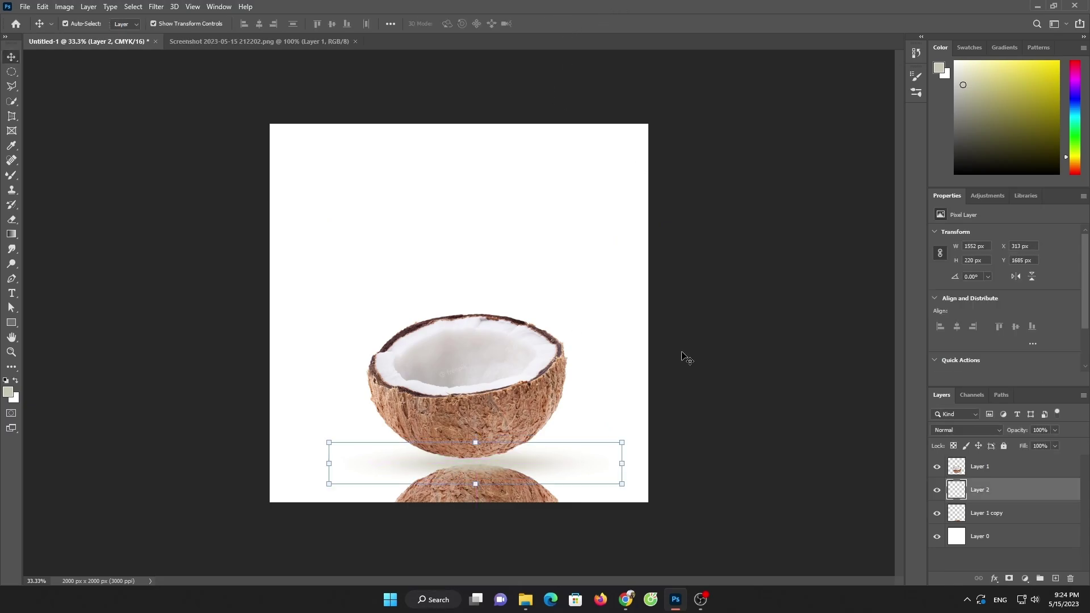
left_click(686, 358)
left_click(262, 42)
Step: Open water_option2-1.jpg from the Downloads folder
left_click(24, 7)
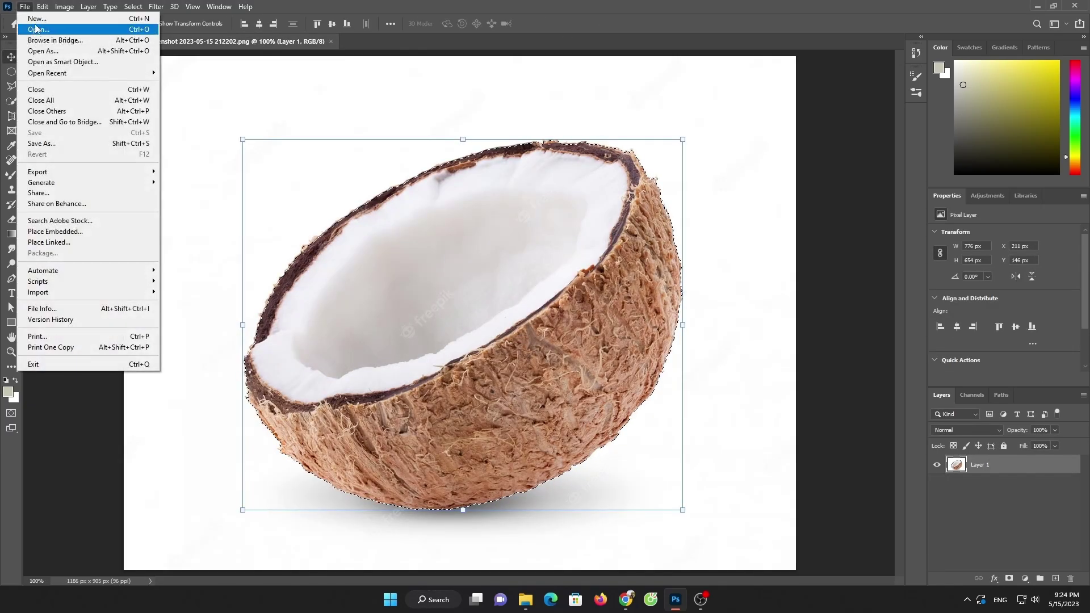
left_click(34, 24)
left_click(54, 117)
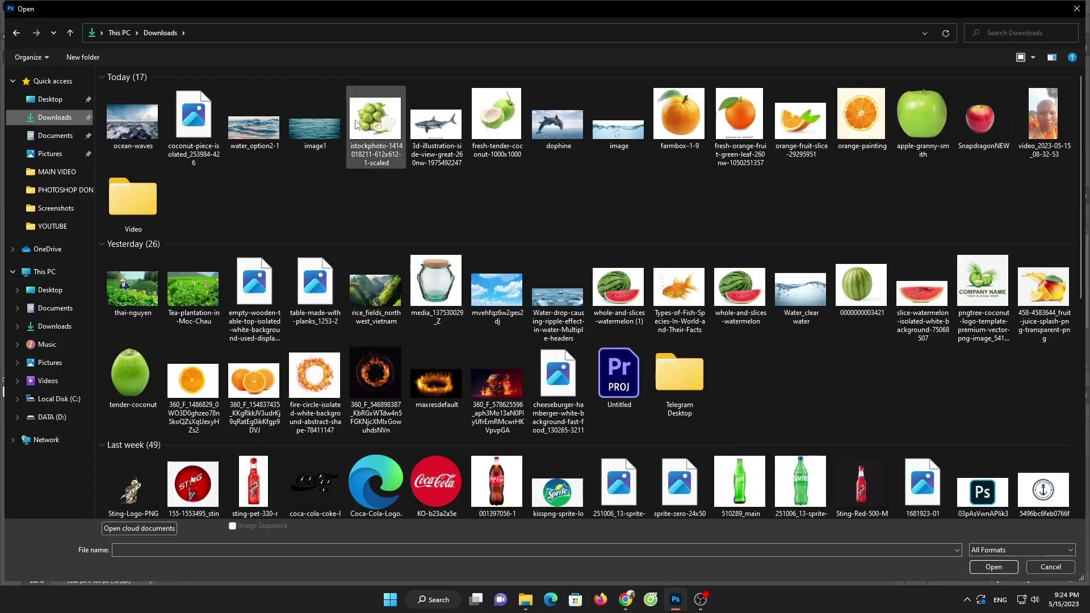
double_click(328, 127)
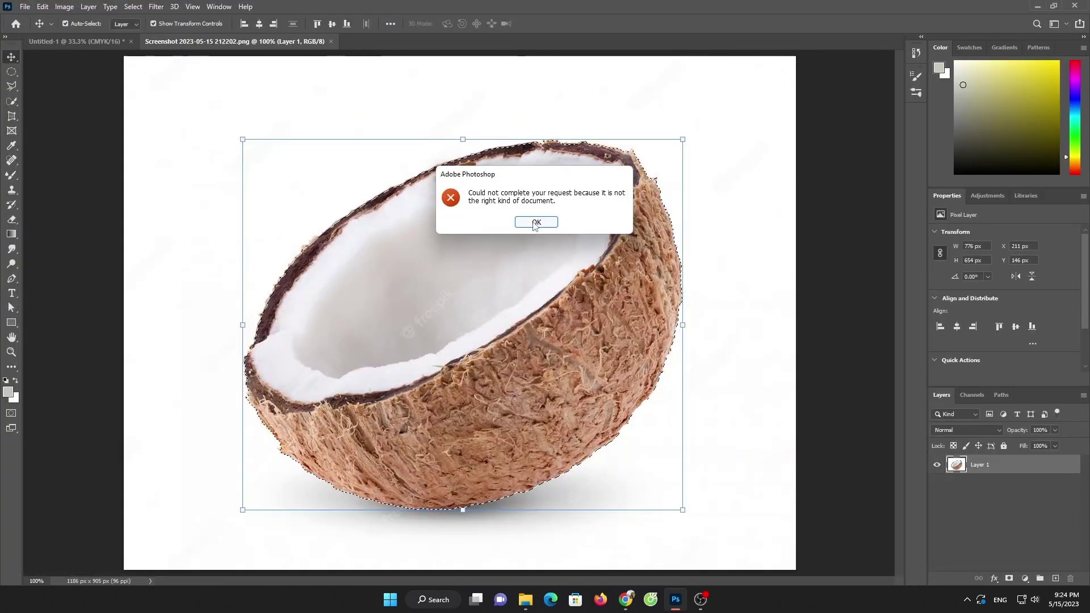
key("Return")
key("ctrl+o")
double_click(314, 132)
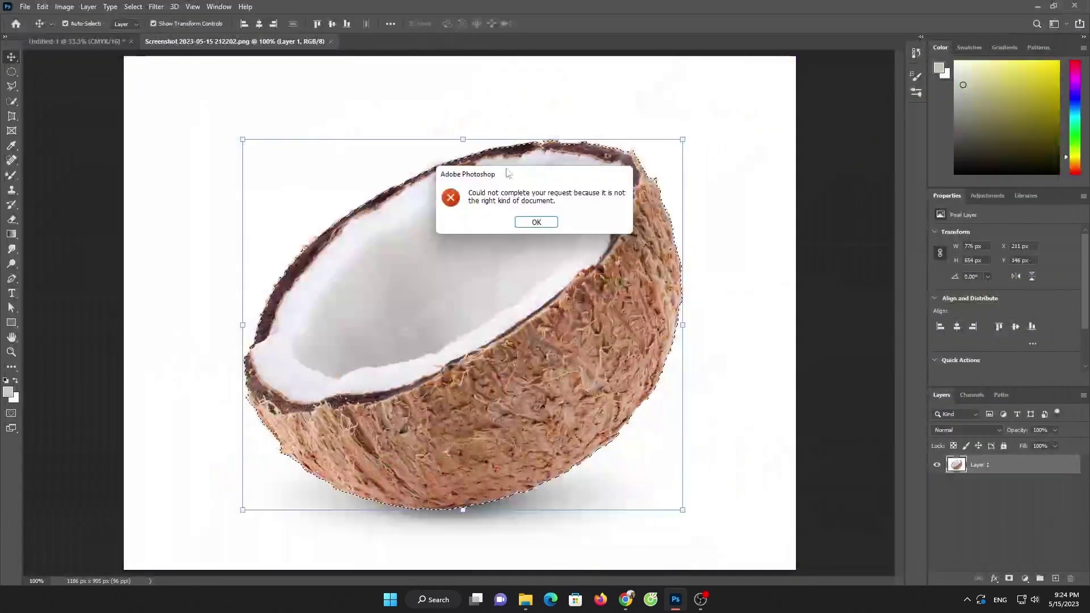
key("Return")
key("ctrl+o")
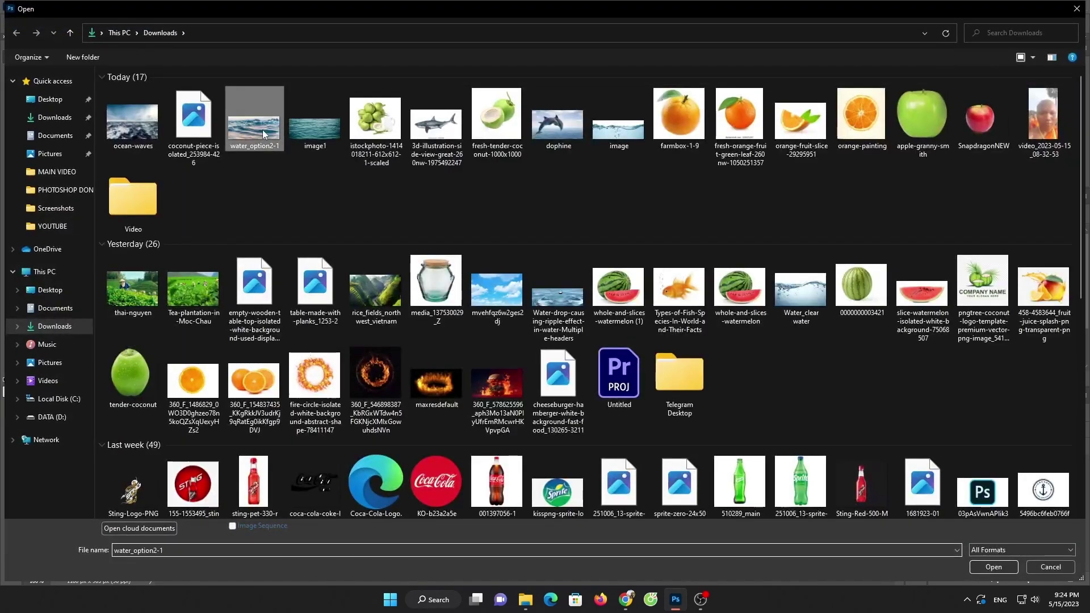
double_click(263, 129)
Step: Unlock the waves layer and drag it into the coconut document
left_click(1066, 462)
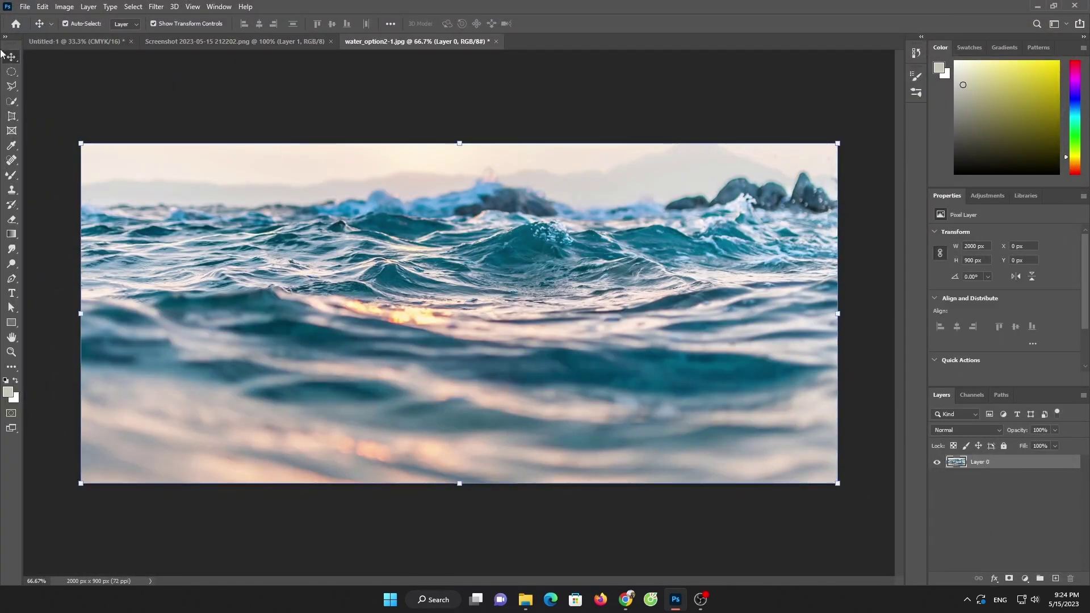
left_click_drag(255, 198, 182, 40)
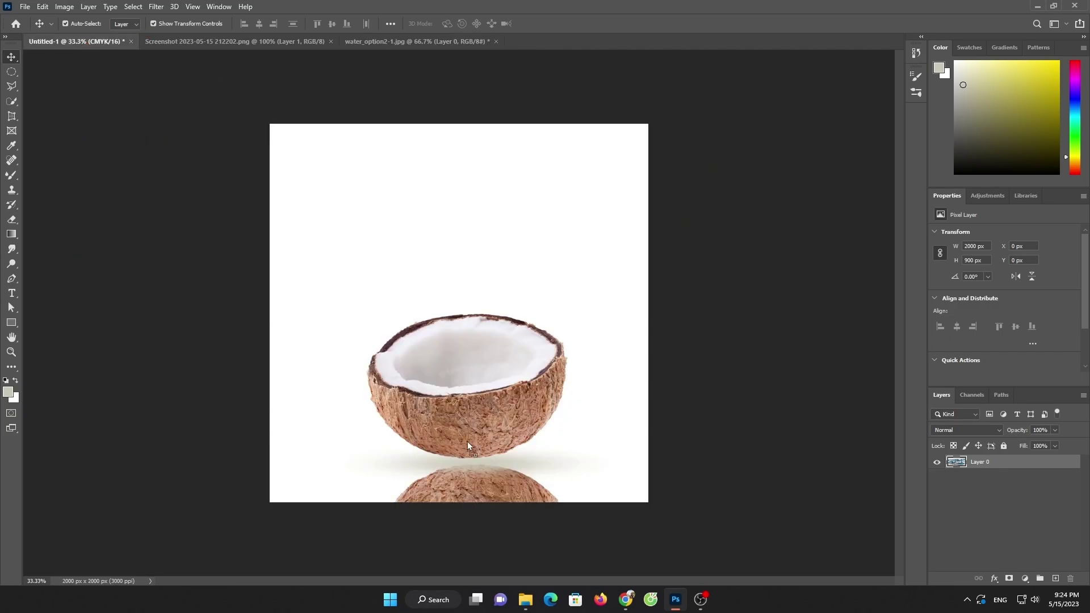
mouse_move(85, 45)
left_mouse_down()
mouse_move(467, 440)
mouse_move(447, 537)
left_mouse_up()
Step: Mask the waves layer, painting it away with a 500 px soft brush so the reflection shows
left_click(530, 229)
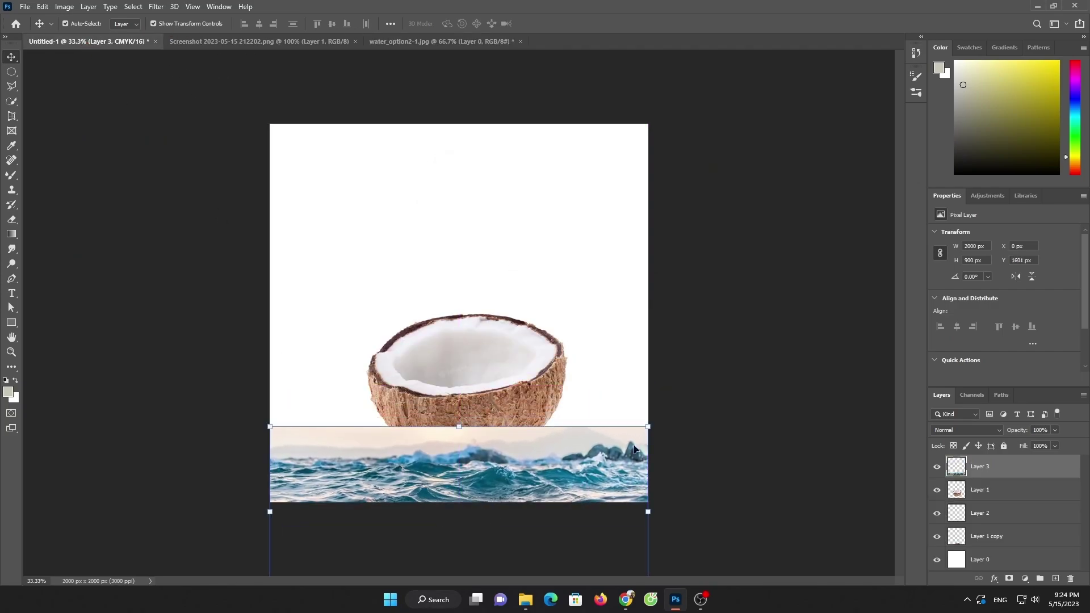
left_click(1008, 579)
left_click(13, 176)
mouse_move(336, 431)
left_mouse_down()
mouse_move(584, 426)
mouse_move(229, 437)
mouse_move(703, 442)
mouse_move(669, 431)
mouse_move(464, 432)
left_mouse_up()
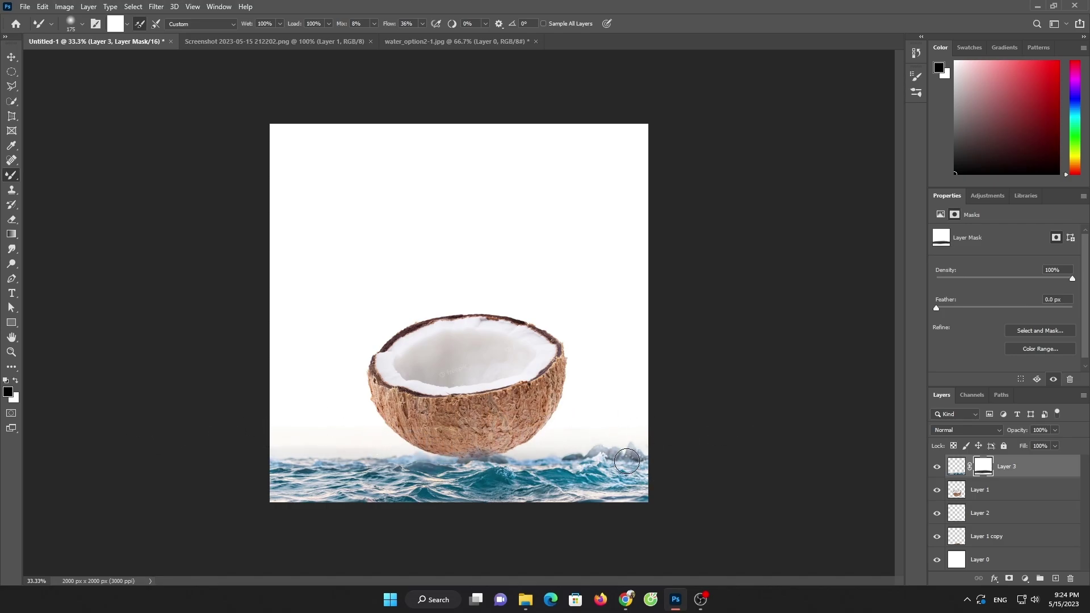
key("bracketright")
key("bracketright")
mouse_move(277, 476)
left_mouse_down()
mouse_move(625, 513)
mouse_move(353, 494)
mouse_move(409, 464)
left_mouse_up()
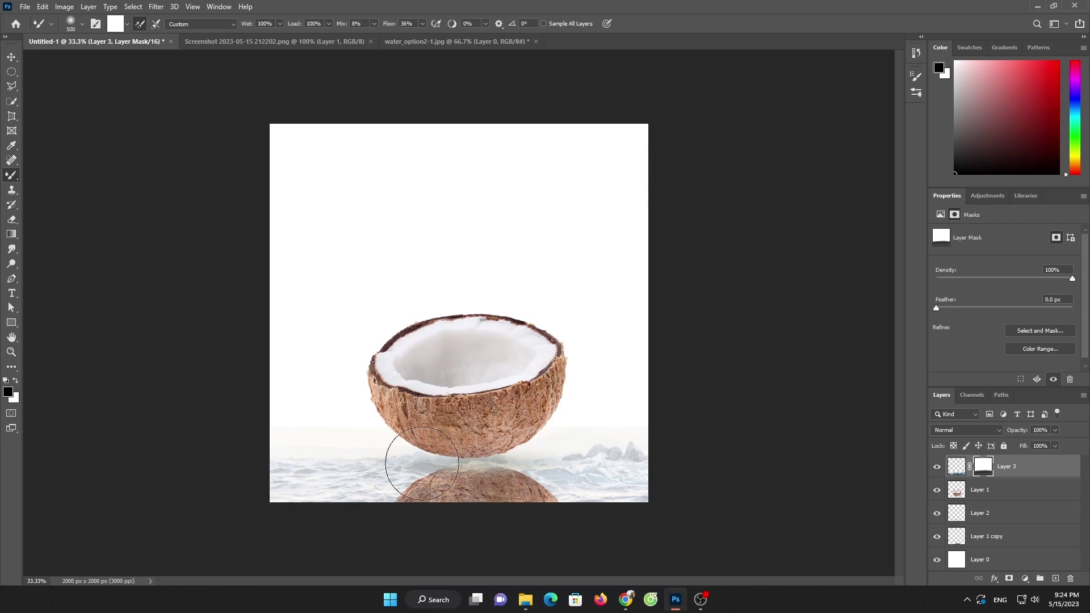
left_click(1008, 494)
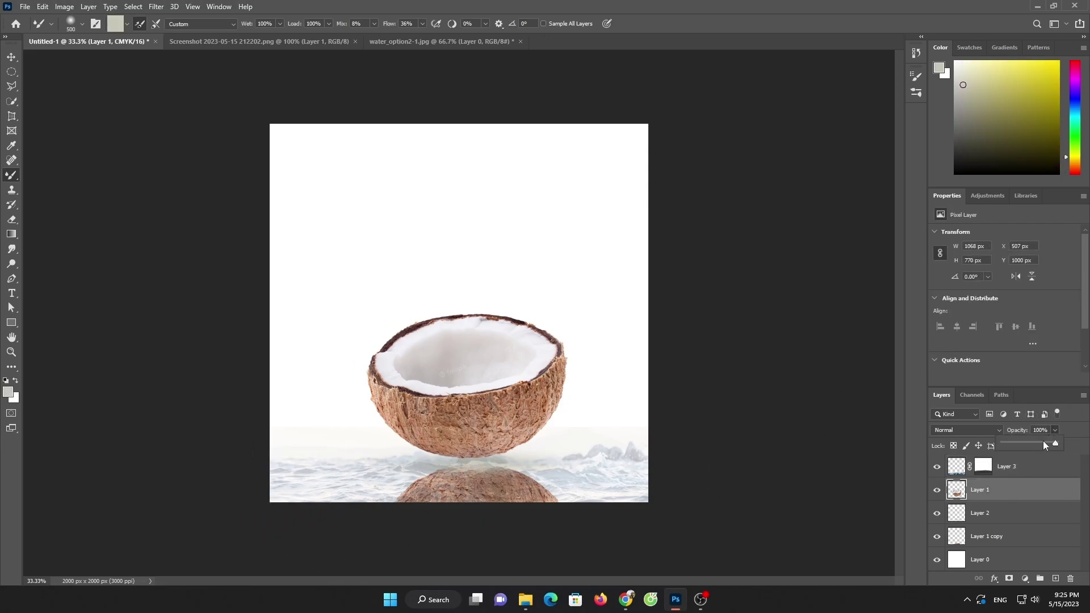
Step: Lower the reflection layer's opacity to about 57% and deselect
left_click(996, 540)
left_click_drag(1042, 445, 1033, 447)
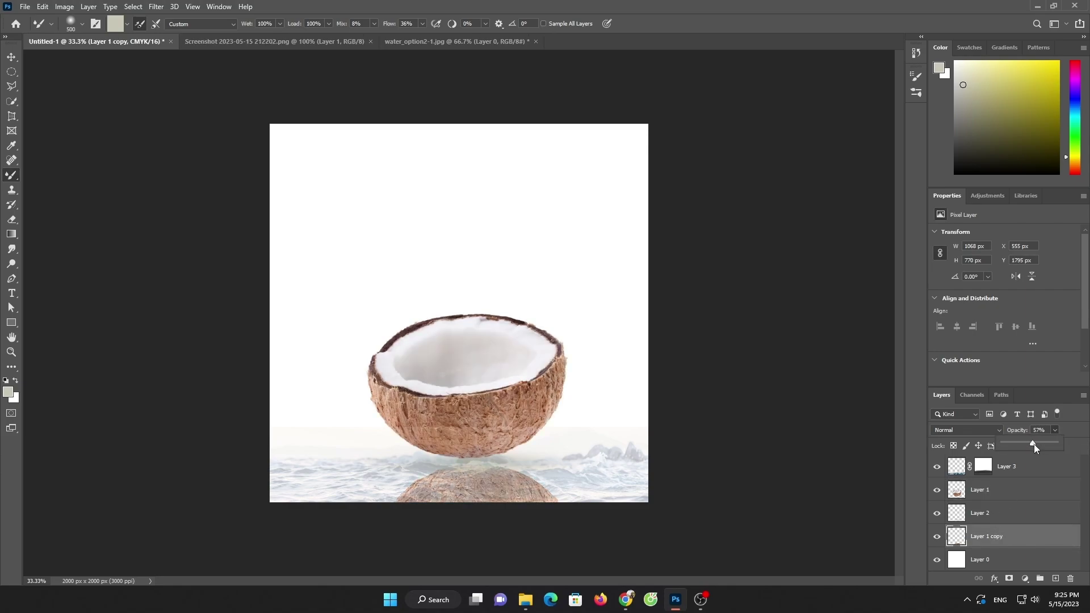
left_click(8, 56)
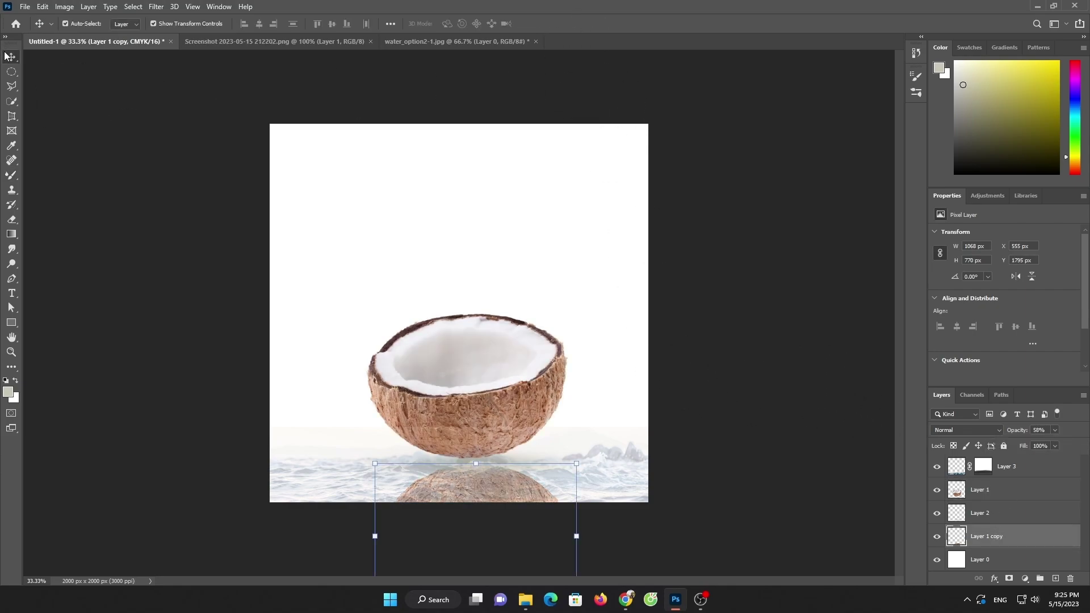
left_click(77, 250)
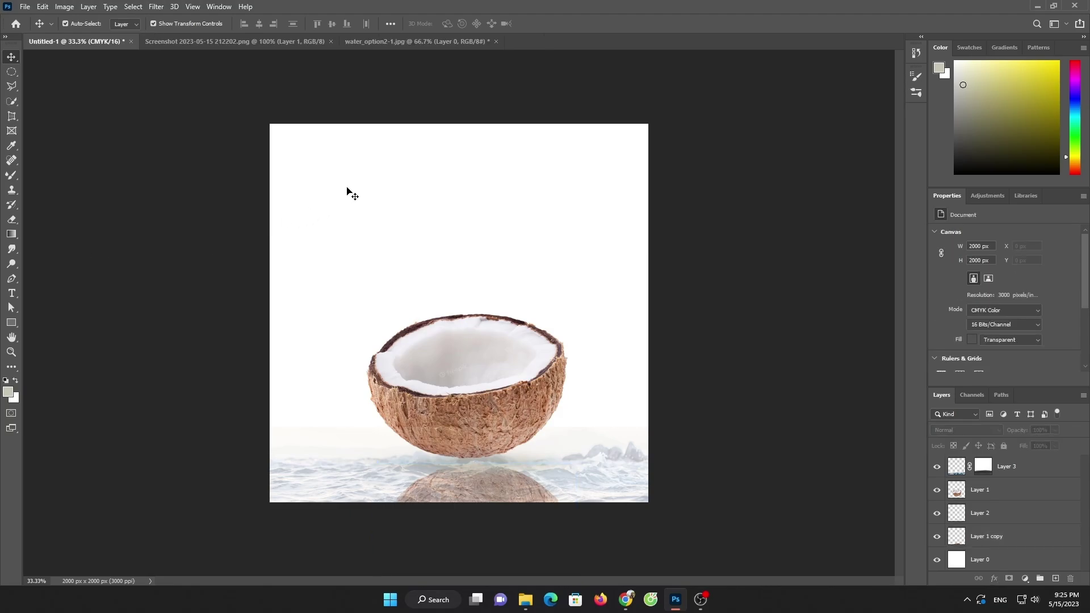
Step: Close the screenshot and water_option2-1.jpg documents without saving
left_click(294, 40)
left_click(331, 42)
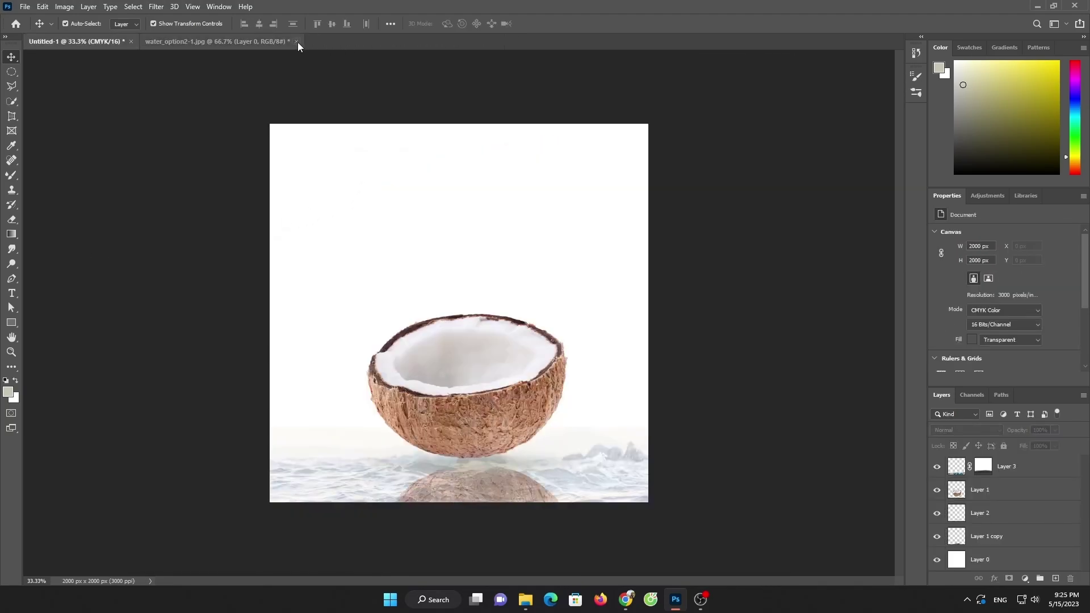
left_click(296, 42)
left_click(538, 223)
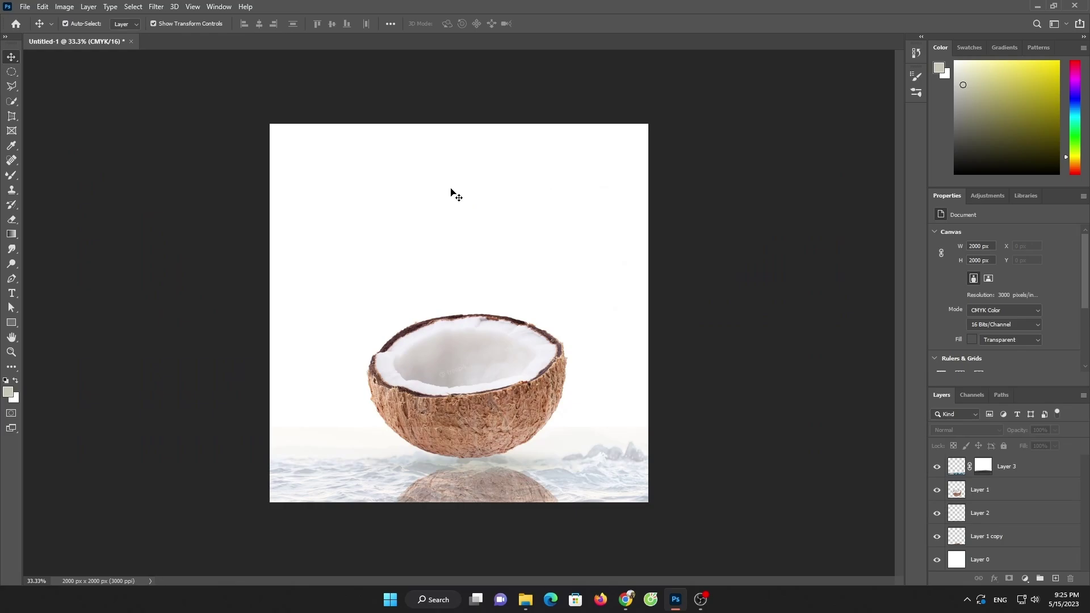
Step: Open the cloudy sky image and drag it into the coconut composition
left_click(17, 11)
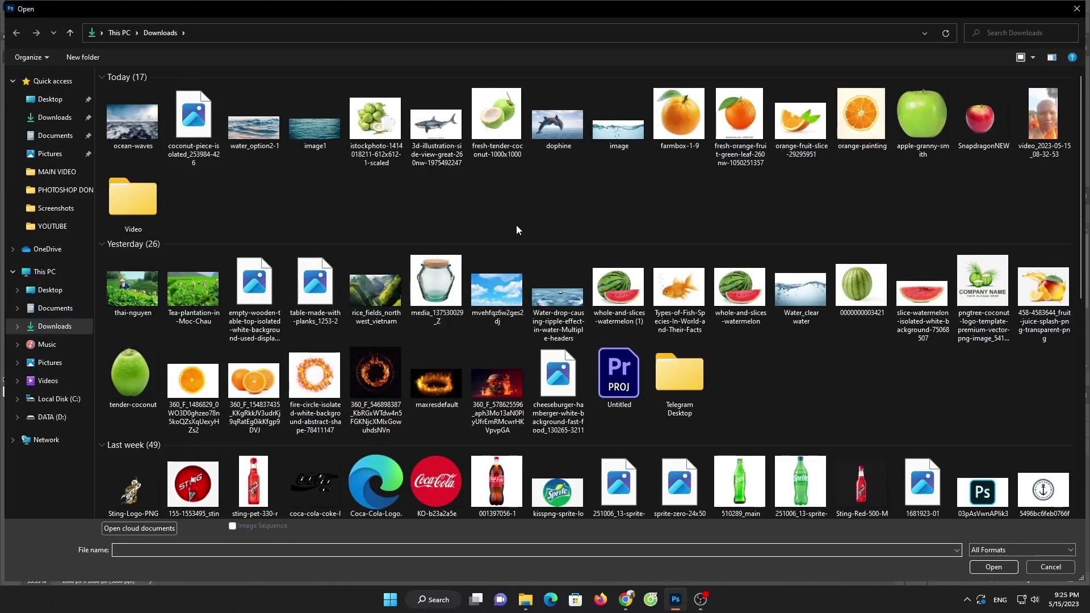
double_click(496, 290)
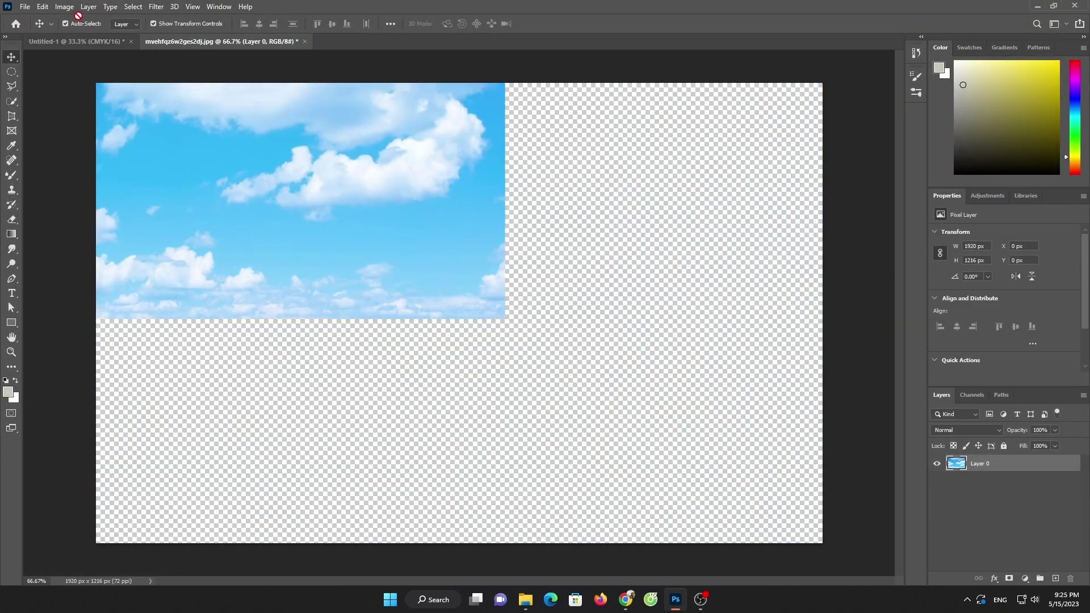
left_click_drag(78, 15, 375, 218)
left_click(519, 230)
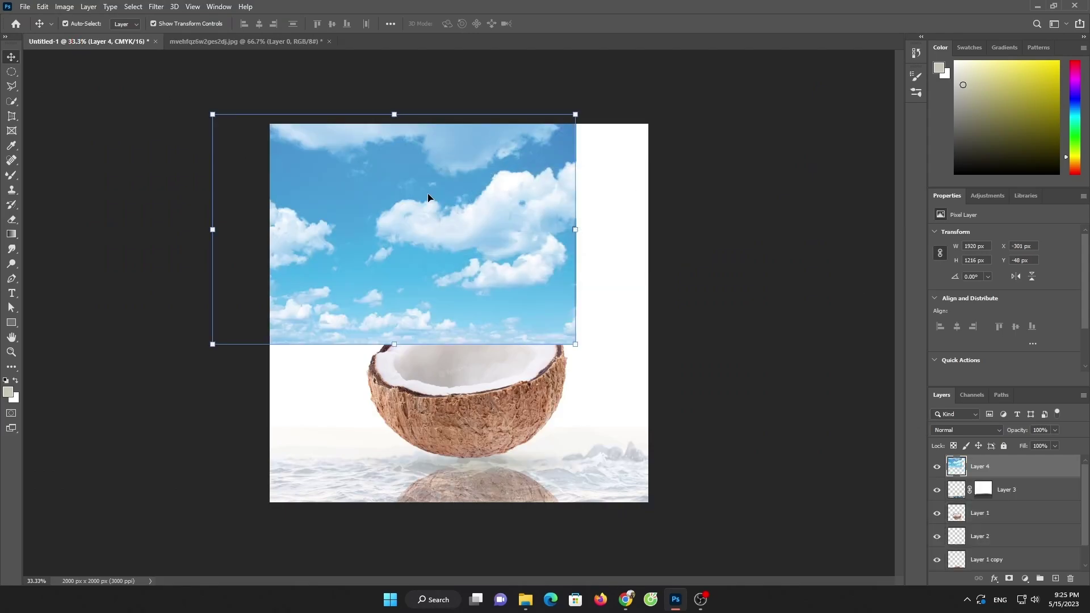
Step: Enlarge the sky to fill the canvas behind the coconut layers at 64% opacity
left_click_drag(428, 197, 493, 197)
left_click_drag(459, 343, 458, 526)
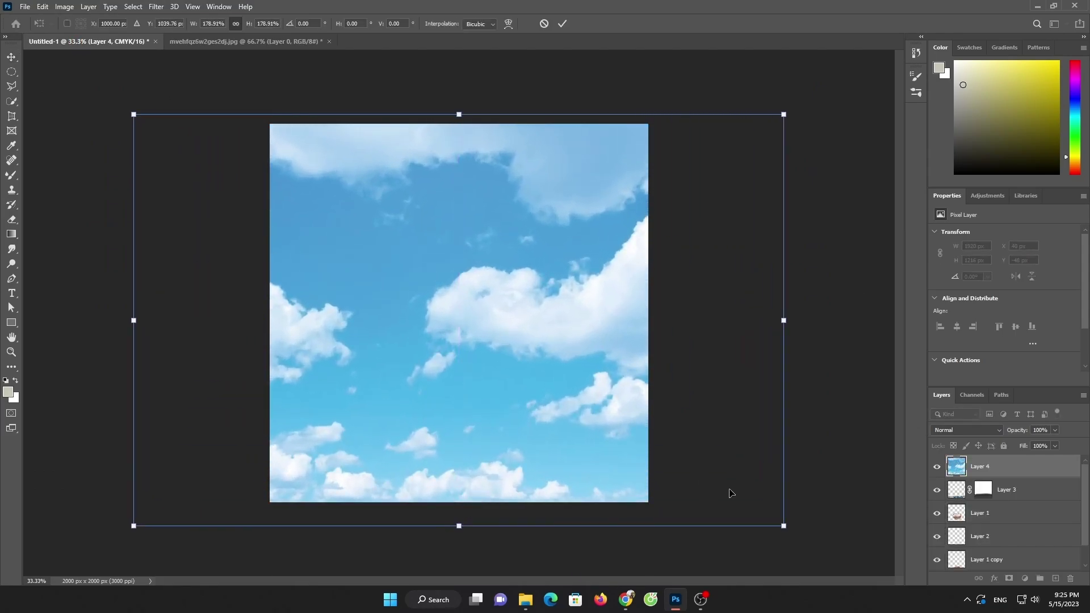
left_click_drag(1026, 469, 1010, 548)
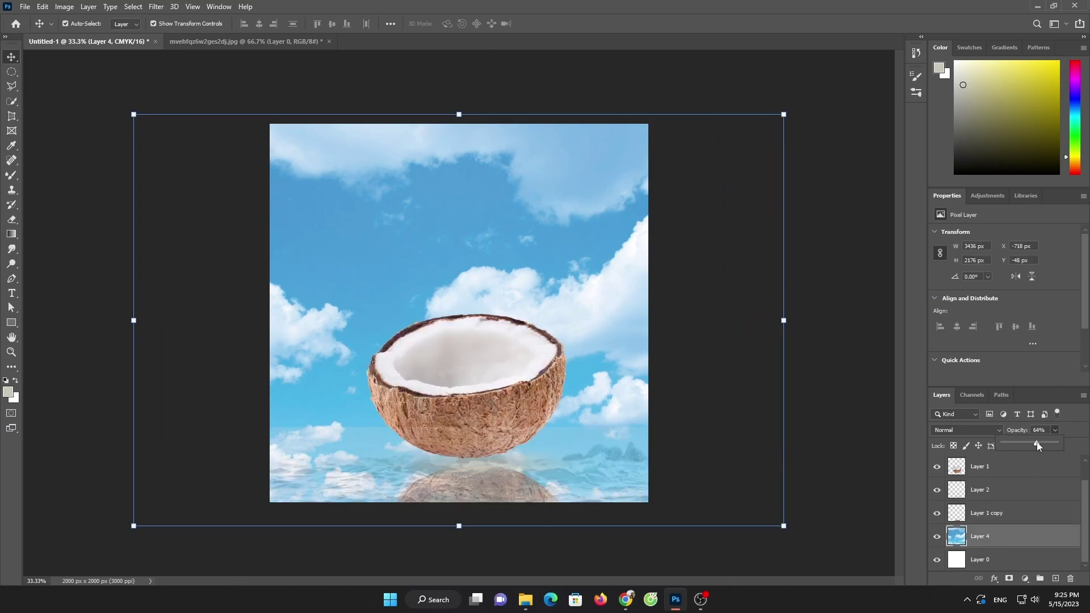
left_click(784, 321)
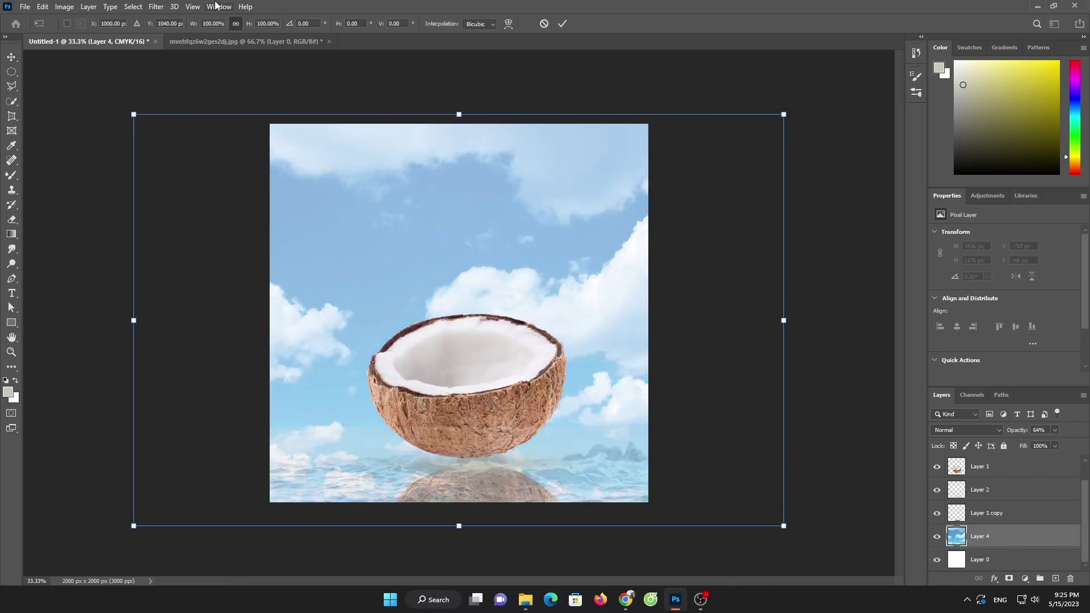
Step: Commit the sky transform and bring up the Filter blur options
left_click(156, 7)
key("Escape")
key("Return")
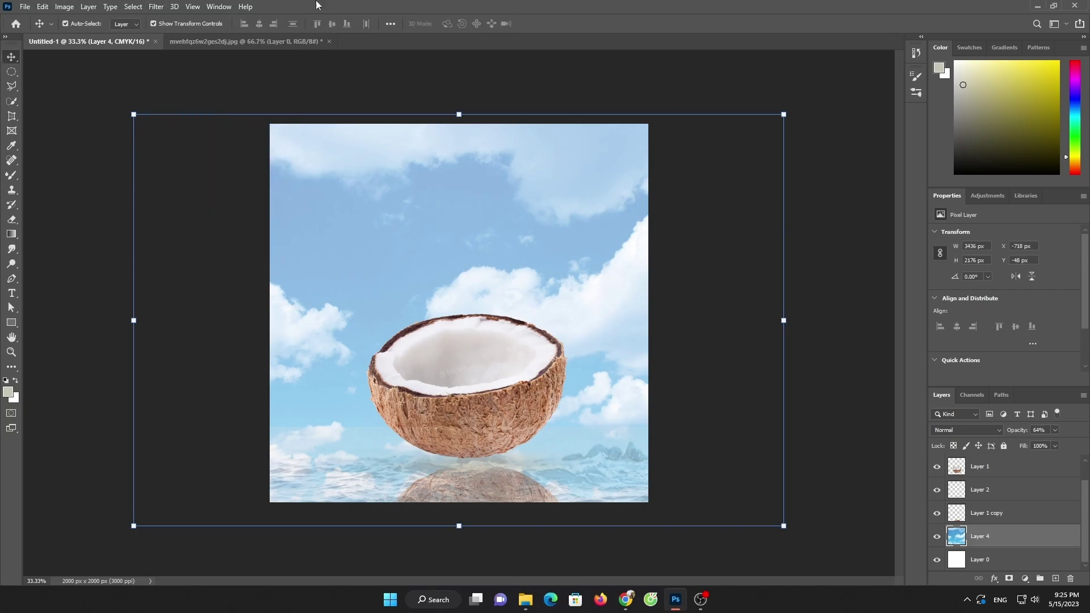
left_click(156, 6)
Step: Apply a 41.5 px Gaussian Blur to the sky and add a layer mask to Layer 4
left_click(338, 196)
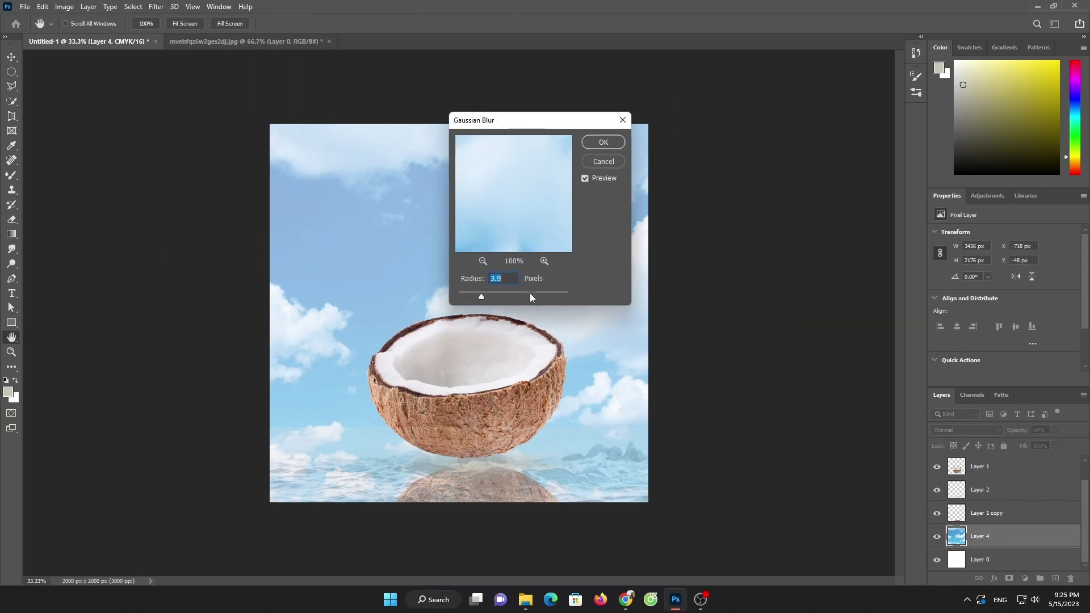
left_click_drag(496, 295, 516, 296)
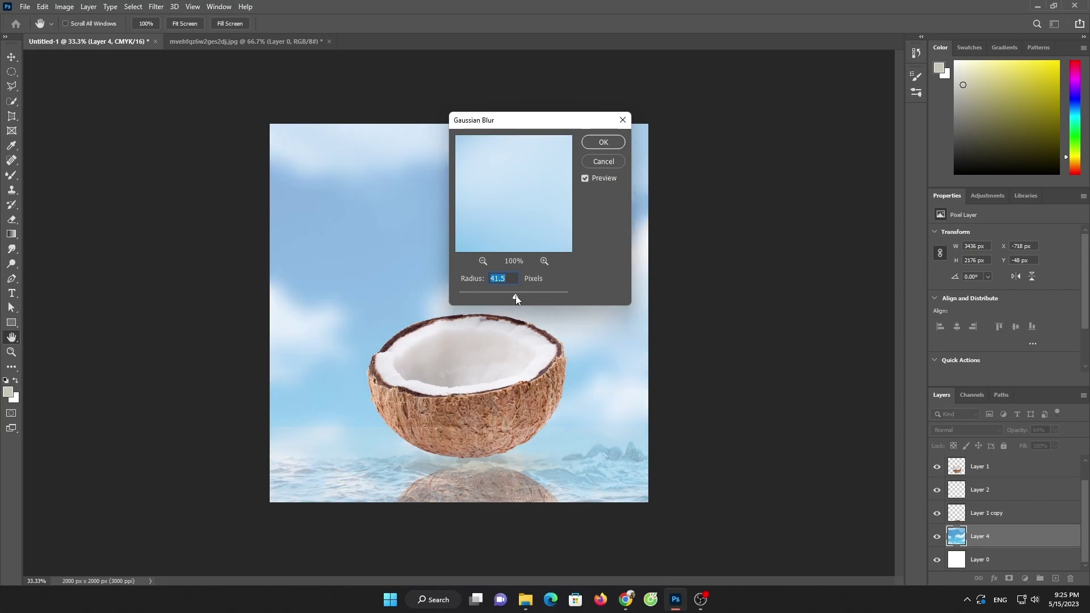
left_click(603, 142)
left_click(991, 541)
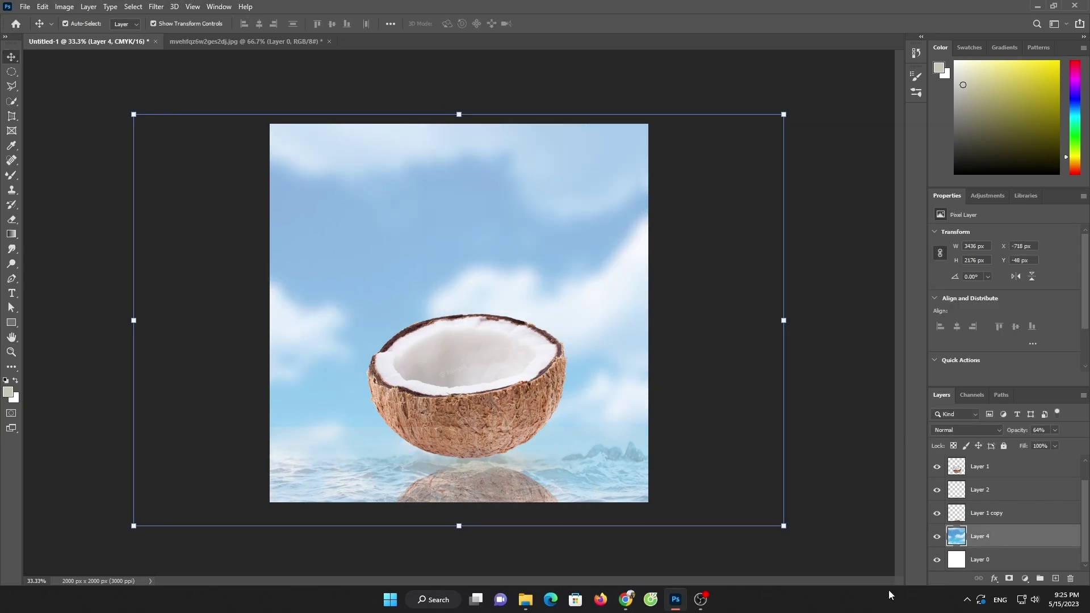
left_click(1012, 577)
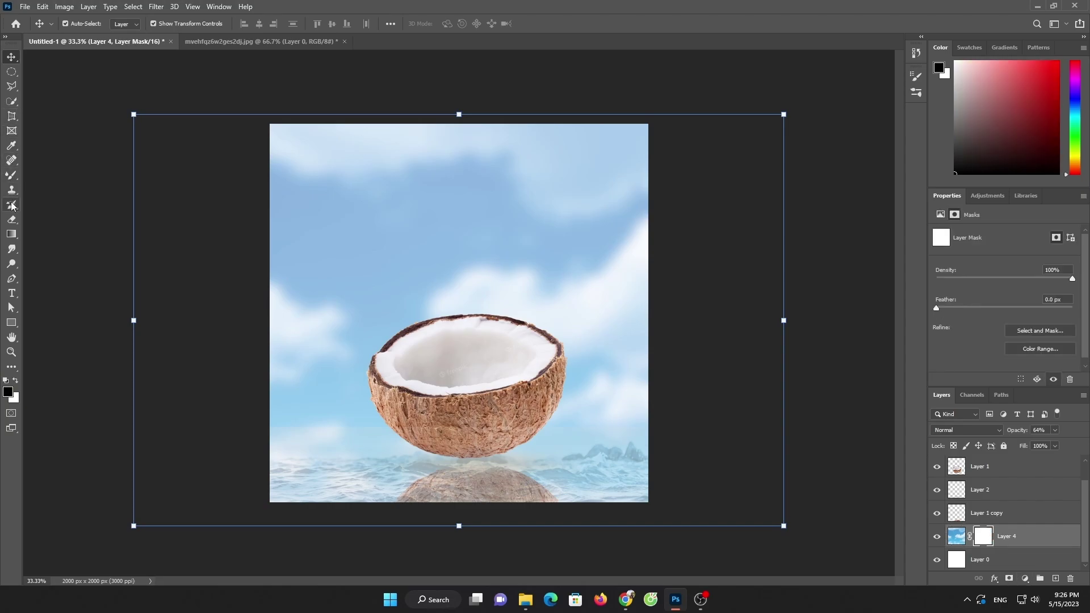
left_click(6, 180)
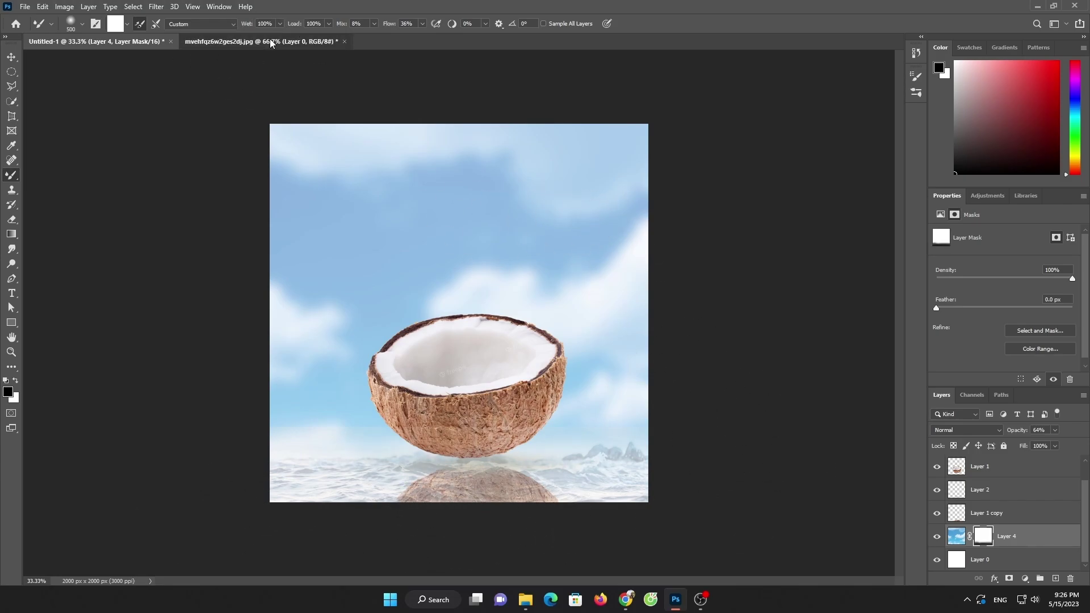
Step: Close the sky image without saving and open ocean-waves.jpg
left_click(261, 41)
left_click(344, 42)
left_click(540, 221)
left_click(25, 6)
left_click(34, 32)
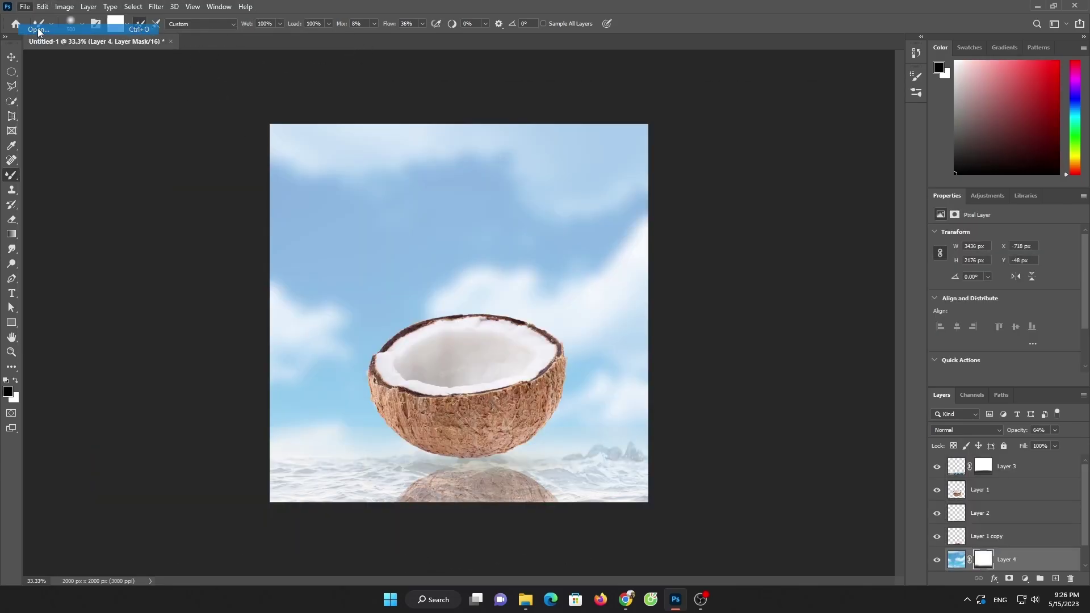
double_click(133, 117)
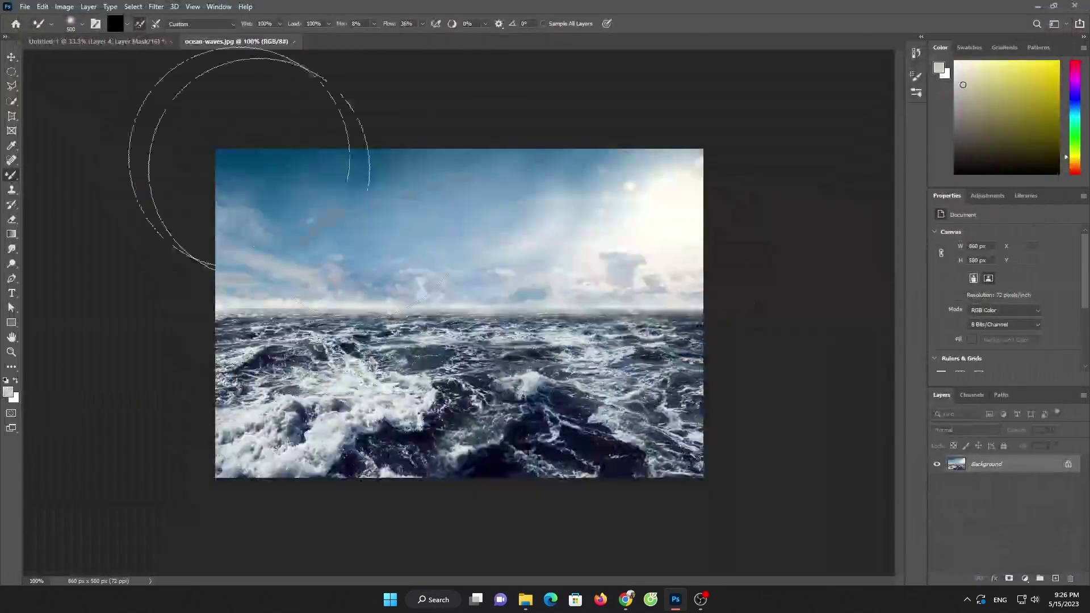
Step: Make an elliptical selection of the waves and drag it into the coconut document as Layer 5
right_click(10, 74)
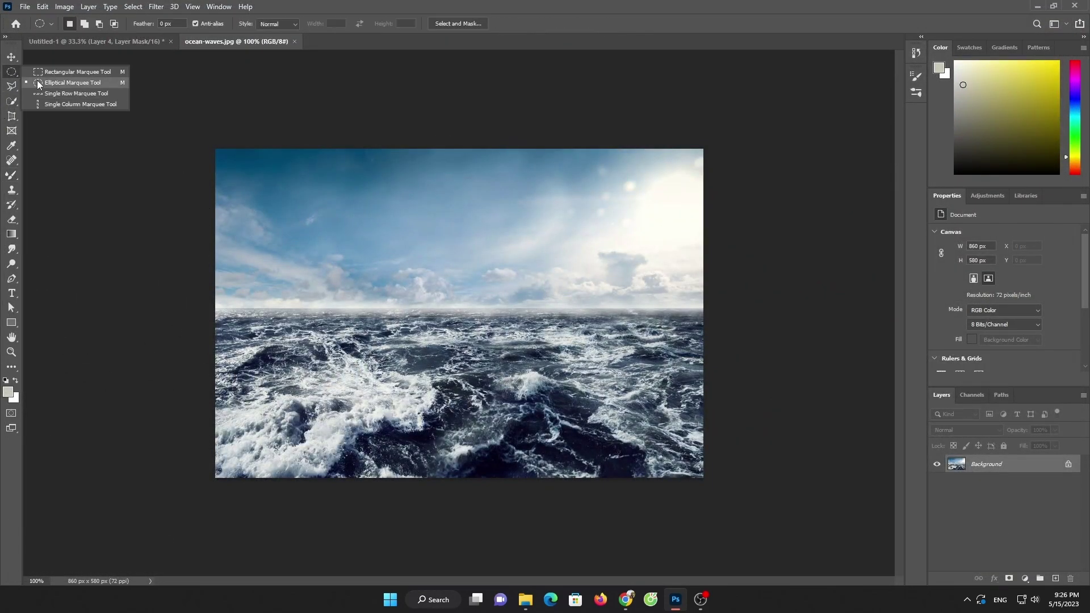
left_click(36, 80)
left_click_drag(314, 320, 601, 477)
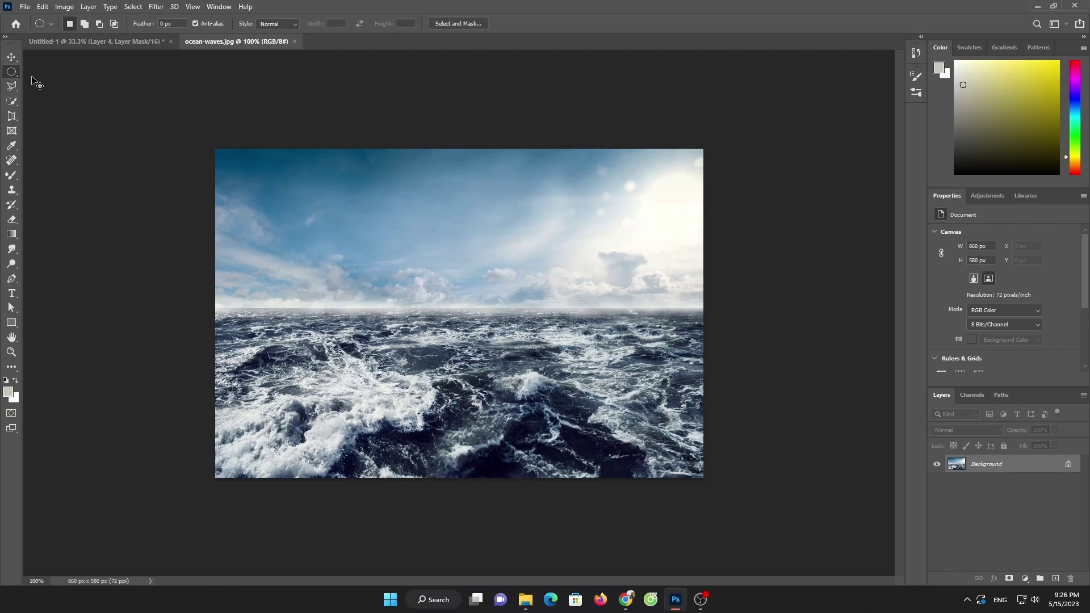
left_click_drag(351, 326, 599, 477)
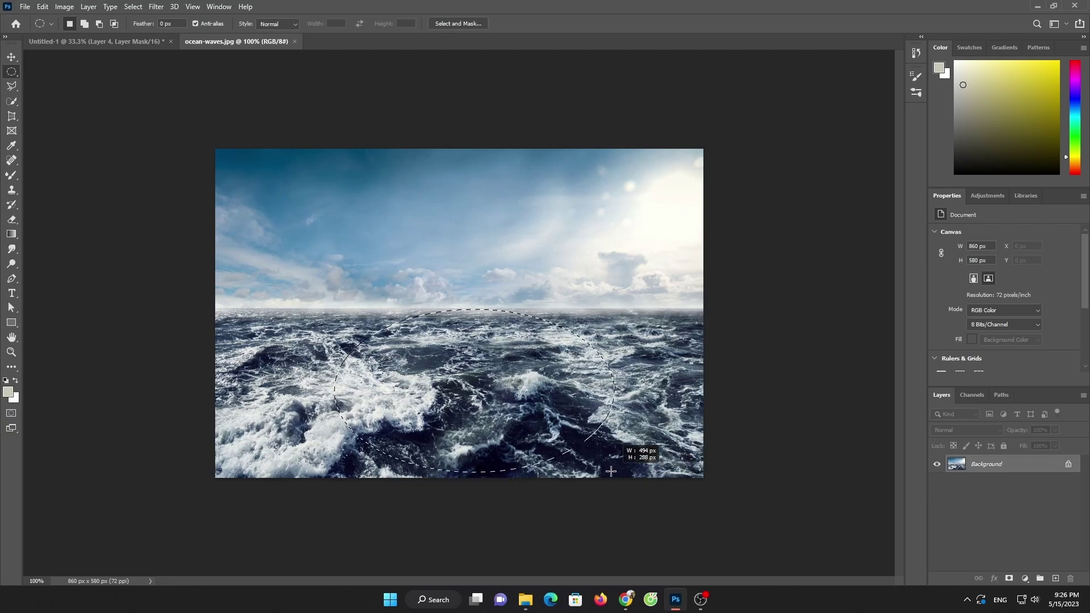
left_click(11, 57)
left_click_drag(399, 301, 483, 360)
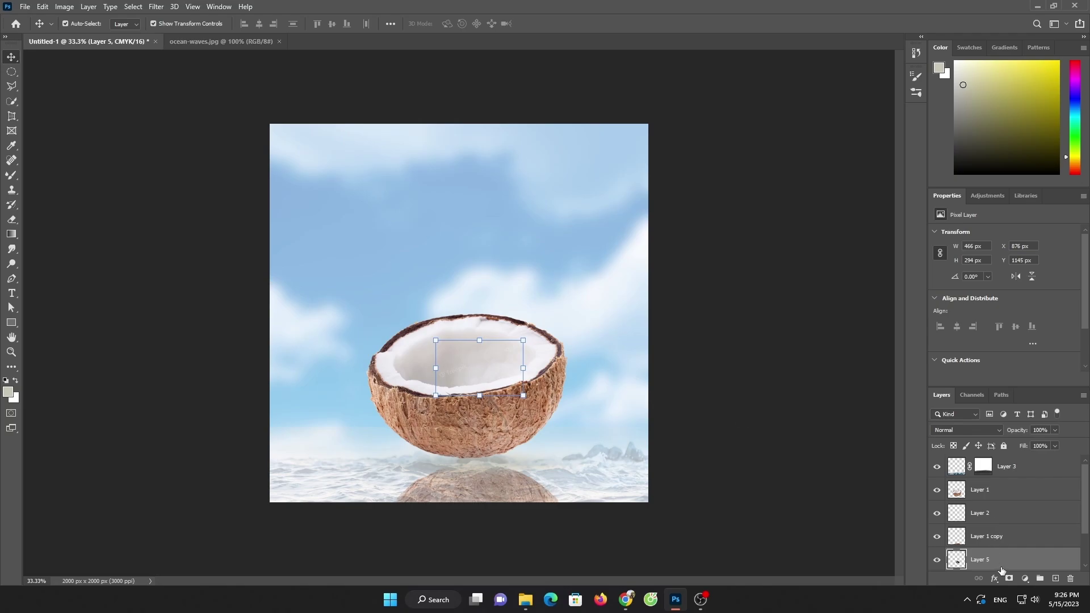
Step: Raise Layer 5 to the top and reshape the waves into a tilted 788 × 342 px oval inside the rim
left_click_drag(1001, 569, 997, 416)
left_click_drag(1000, 457, 999, 461)
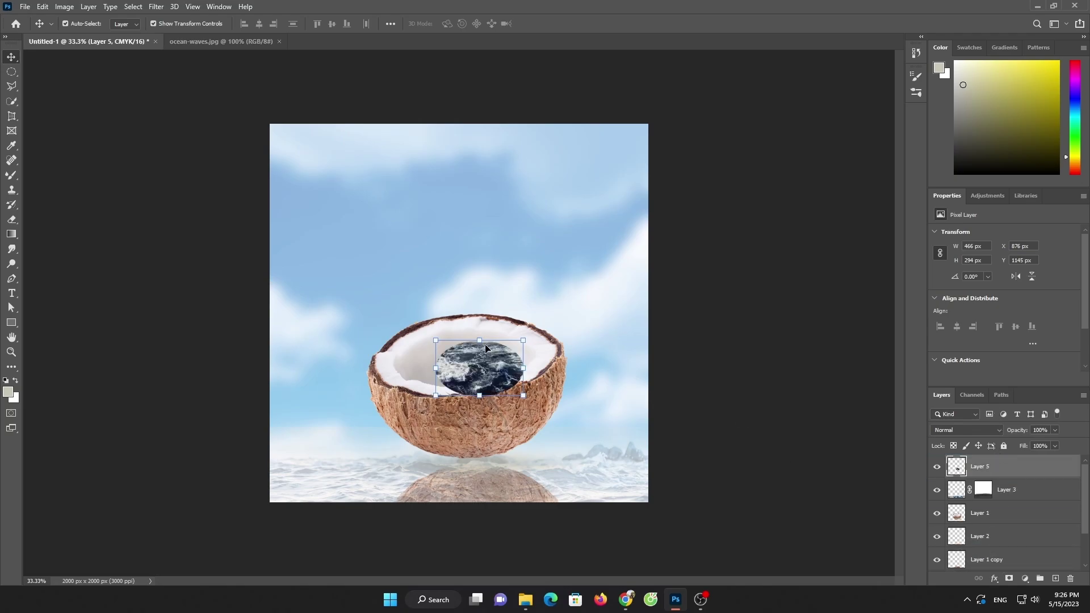
key("ctrl+t")
left_click_drag(479, 340, 479, 313)
mouse_move(536, 356)
left_mouse_down()
mouse_move(523, 356)
mouse_move(537, 353)
left_mouse_up()
left_click_drag(400, 353, 389, 354)
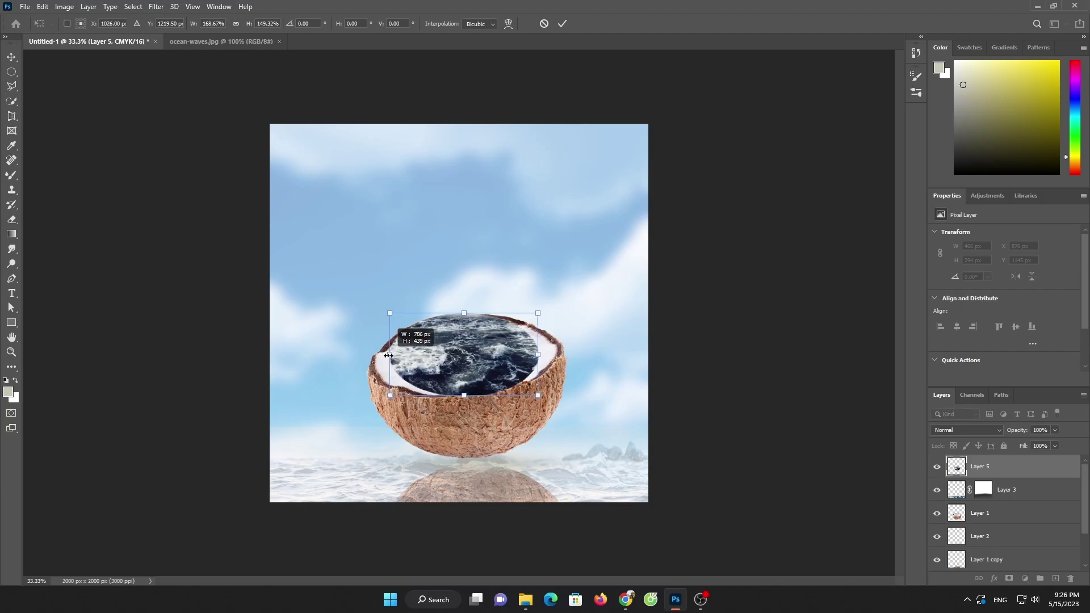
left_click_drag(467, 309, 467, 327)
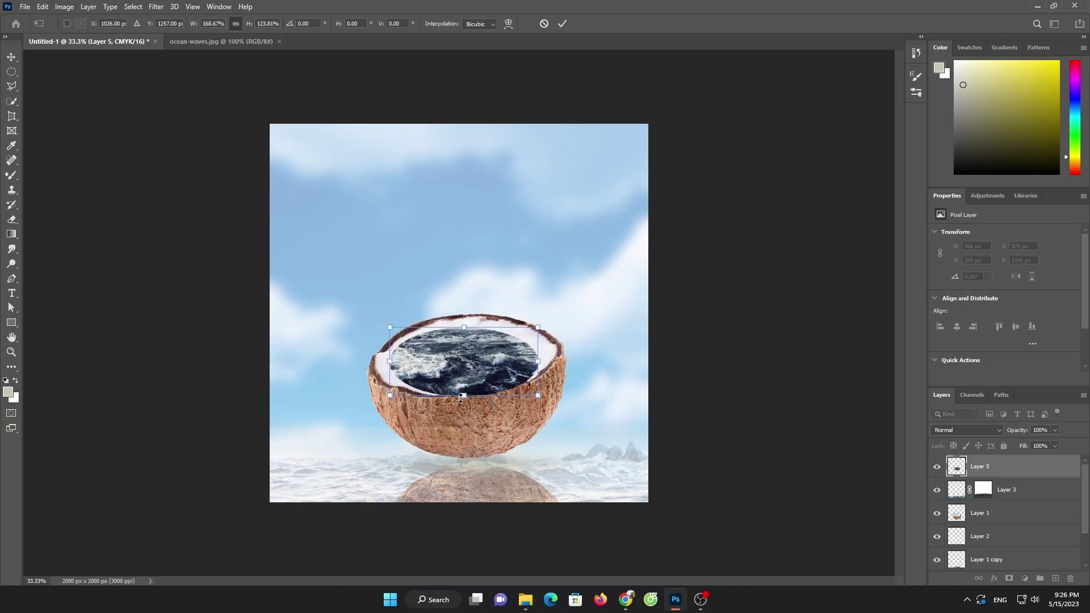
left_click_drag(464, 395, 464, 390)
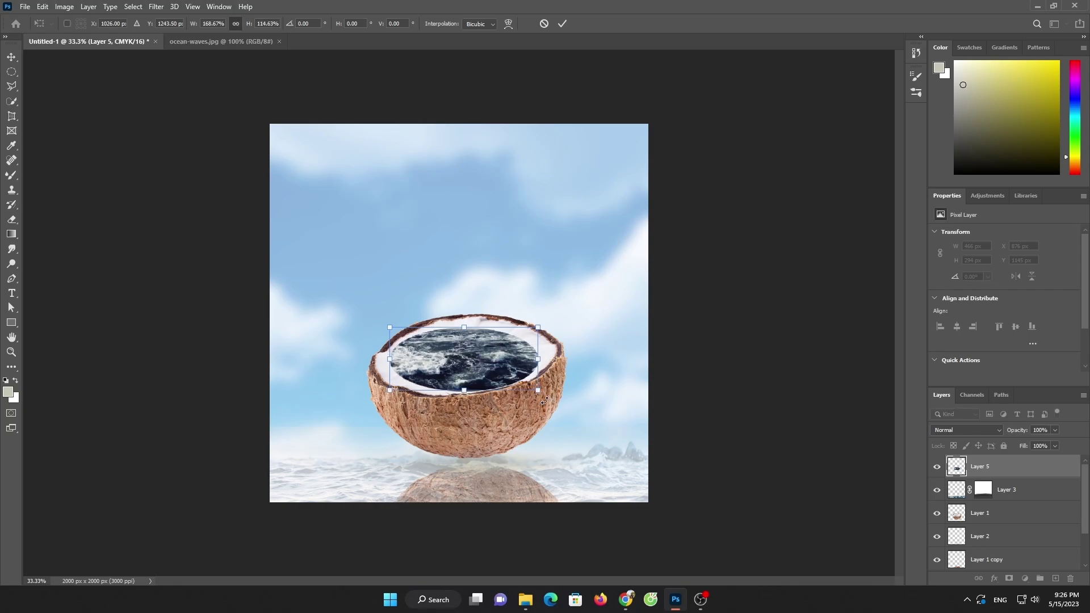
left_click_drag(544, 400, 553, 387)
left_click_drag(487, 371, 489, 369)
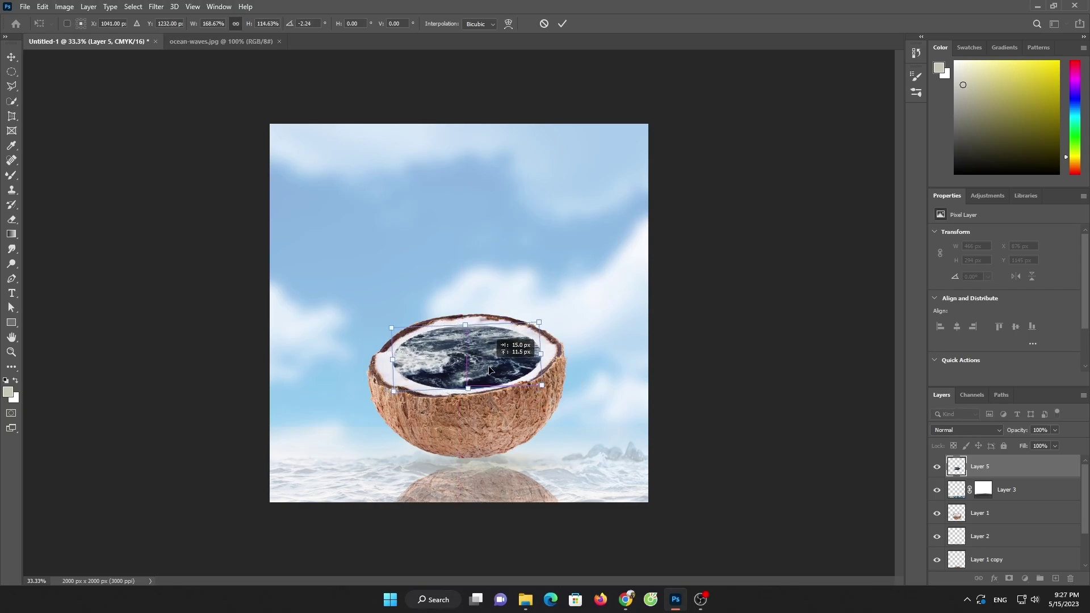
left_click(562, 24)
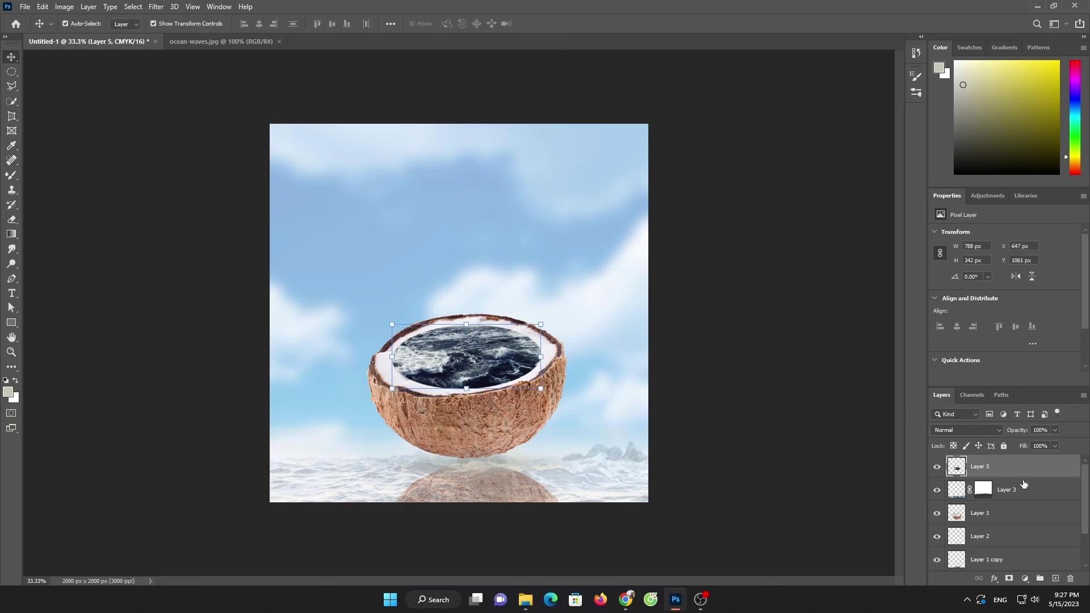
Step: Set the waves layer to Darken blend mode and add a layer mask
left_click(993, 433)
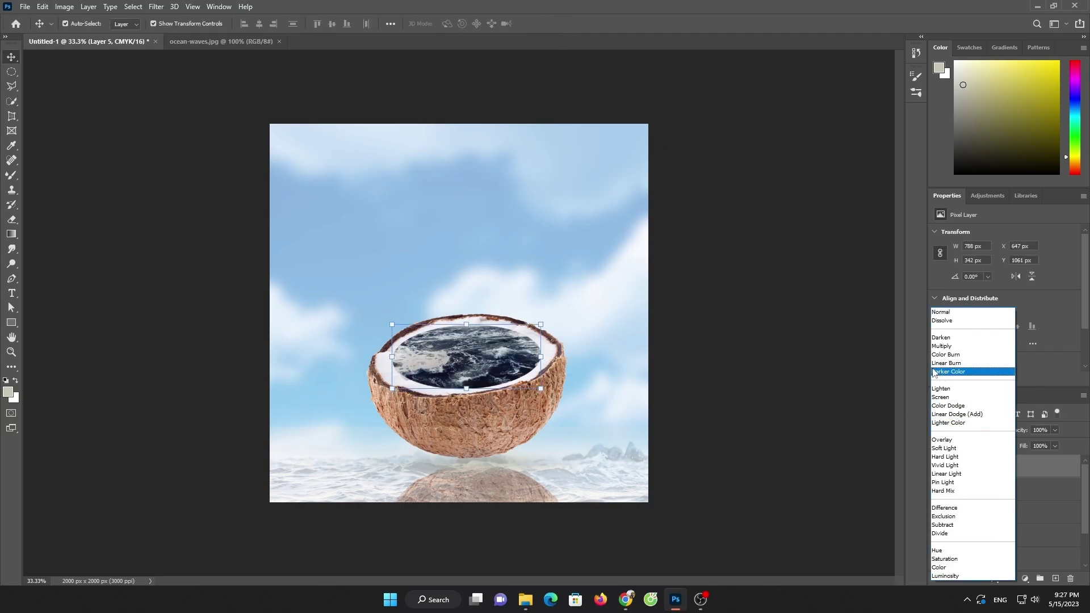
left_click(939, 338)
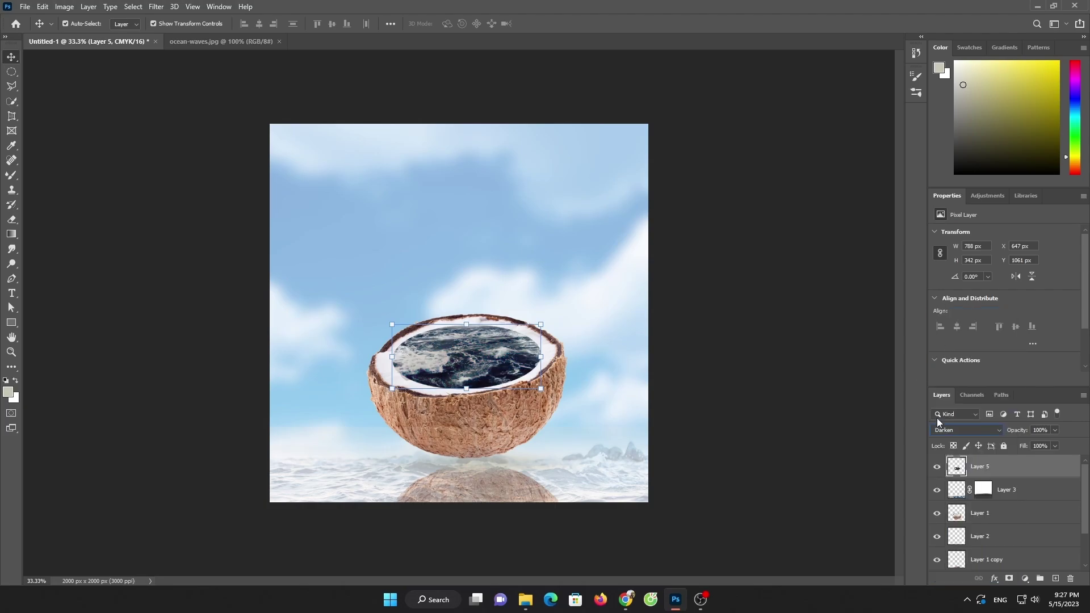
left_click(1009, 578)
scroll(584, 382, "up", 3)
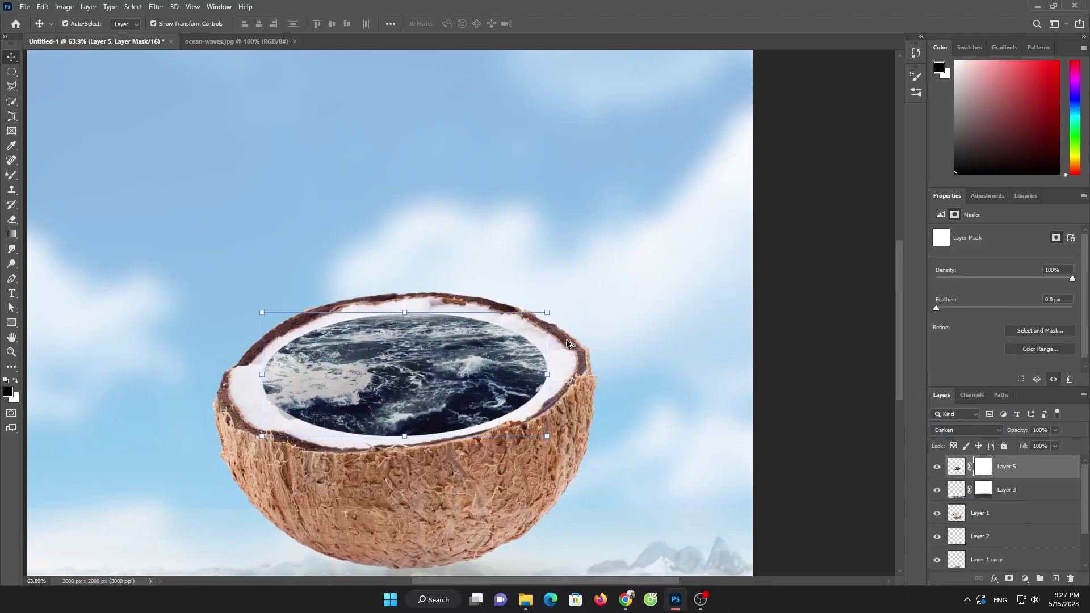
scroll(510, 373, "up", 2)
Step: Paint the water edges along the coconut rim with a 125 px Mixer Brush, then fit the view
left_click(12, 176)
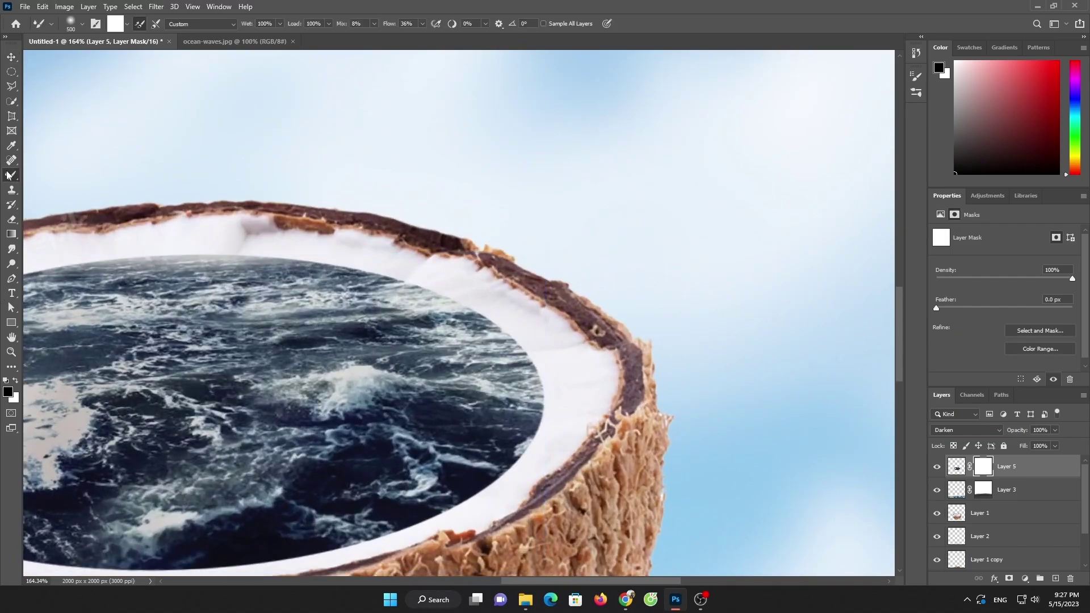
key("bracketleft")
key("bracketleft")
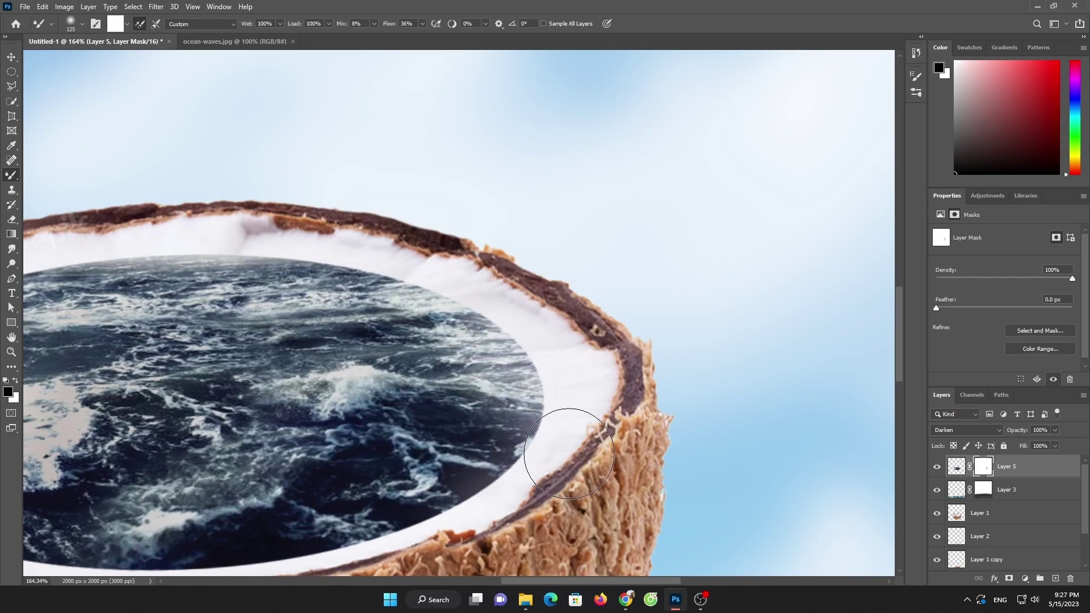
scroll(568, 397, "down", 5)
scroll(567, 397, "left", 5)
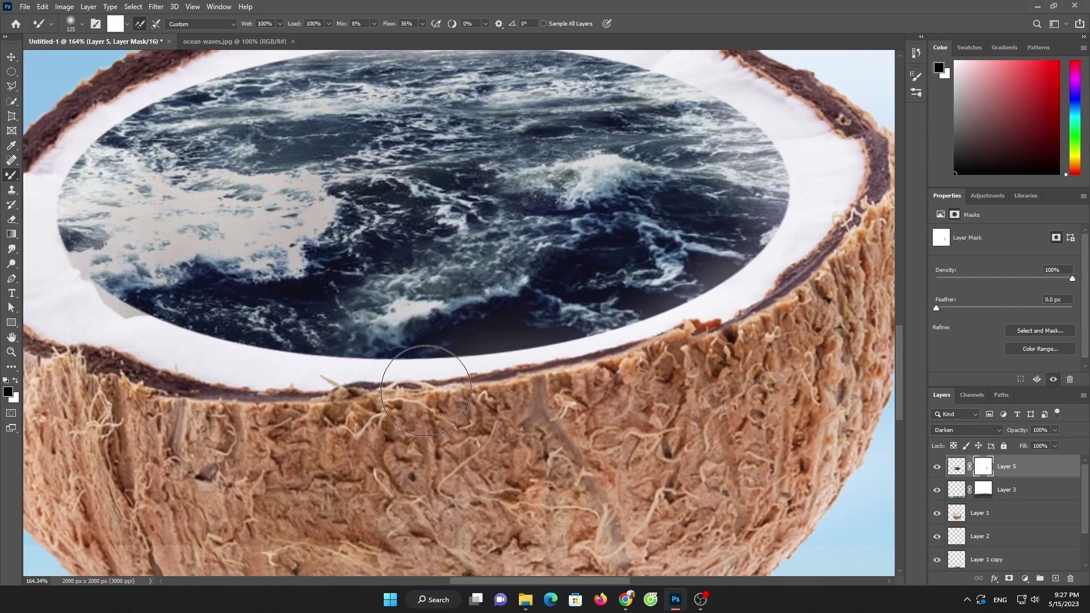
mouse_move(426, 390)
left_mouse_down()
mouse_move(176, 365)
mouse_move(304, 365)
mouse_move(92, 304)
mouse_move(64, 180)
left_mouse_up()
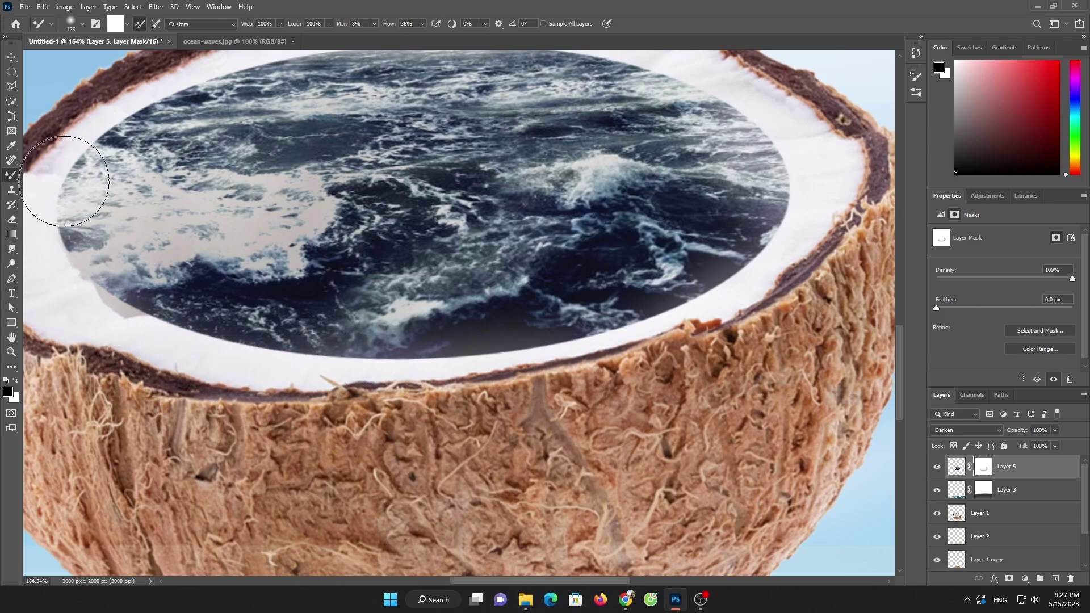
scroll(65, 181, "up", 5)
scroll(64, 181, "left", 3)
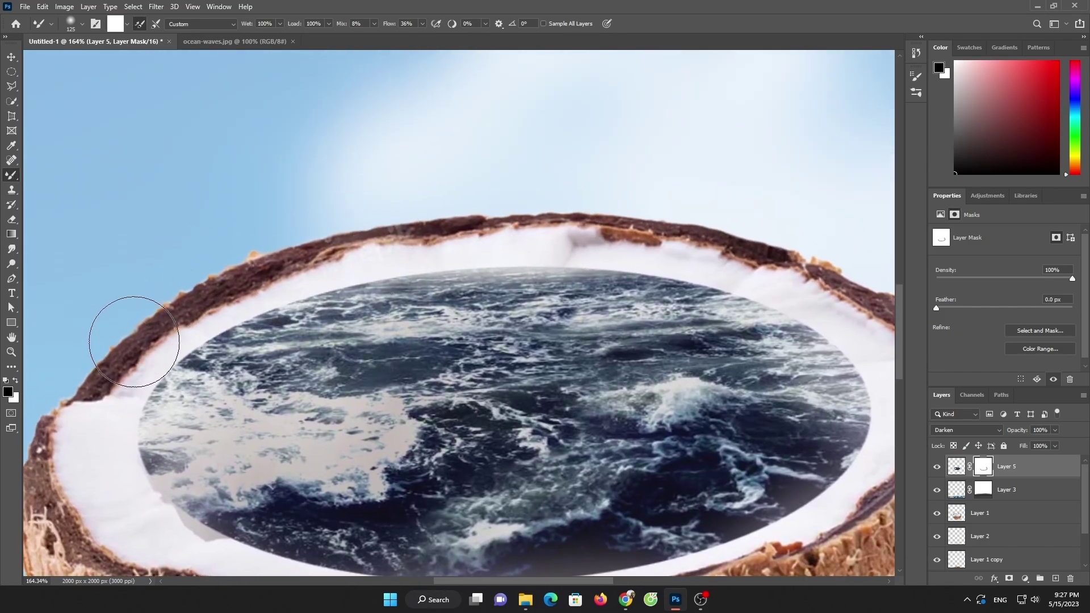
mouse_move(653, 471)
left_mouse_down()
mouse_move(451, 277)
mouse_move(530, 339)
left_mouse_up()
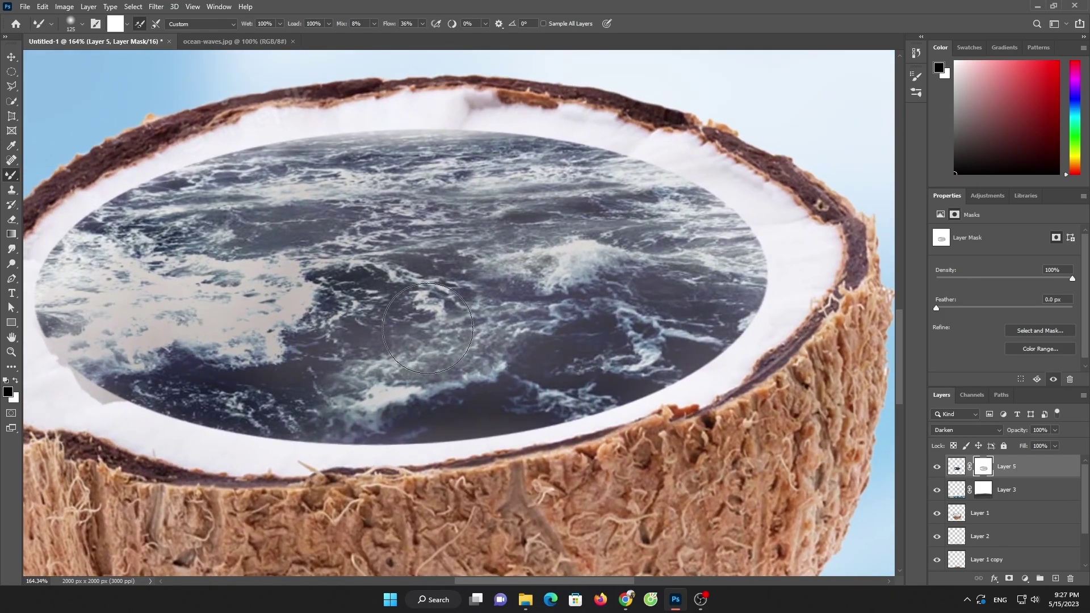
left_click_drag(427, 328, 146, 304)
key("ctrl+0")
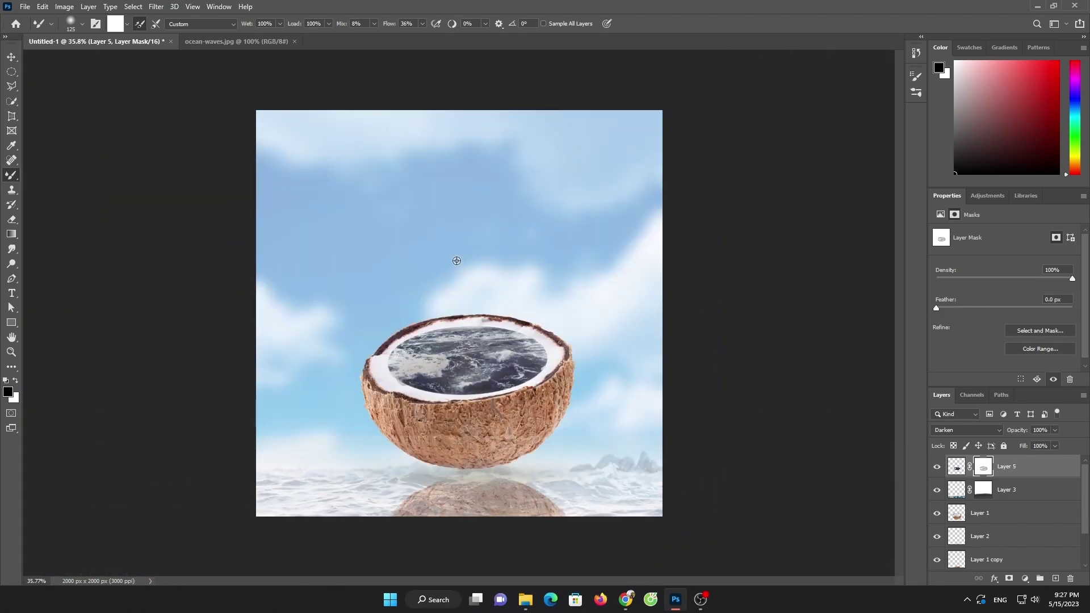
Step: Close ocean-waves.jpg and open the dolphine.jpg photo
left_click(278, 41)
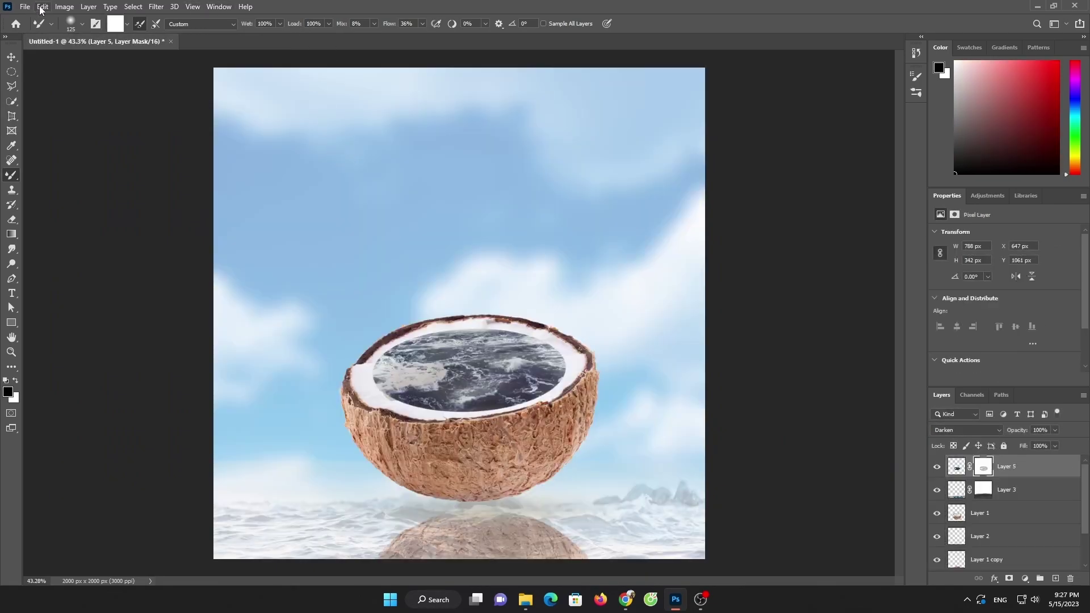
left_click(25, 6)
left_click(35, 27)
double_click(553, 146)
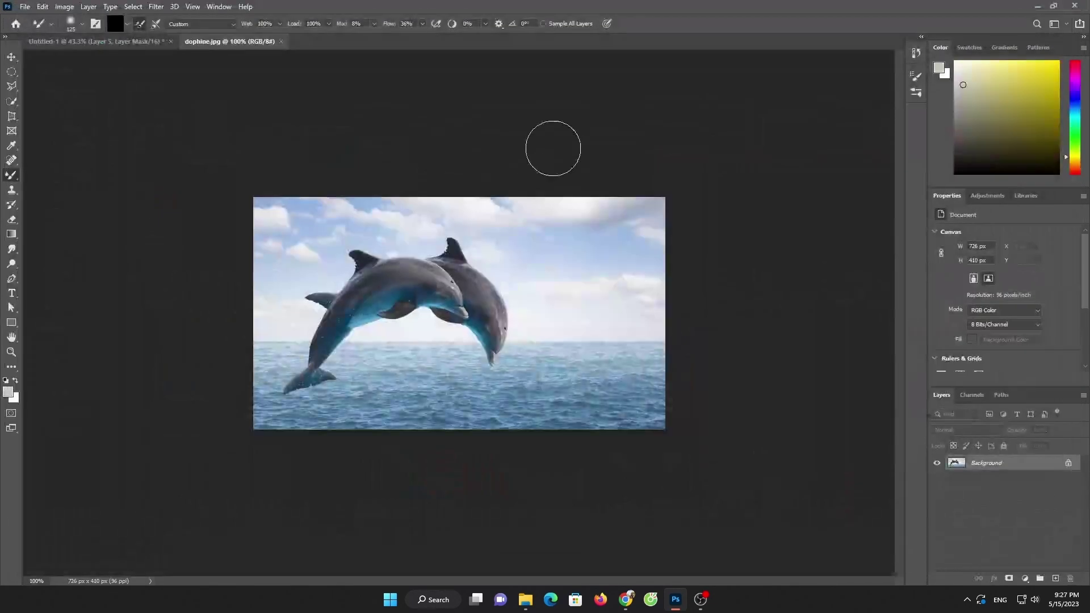
Step: Select the two dolphins with Select Subject and drag them onto the composition
left_click(11, 101)
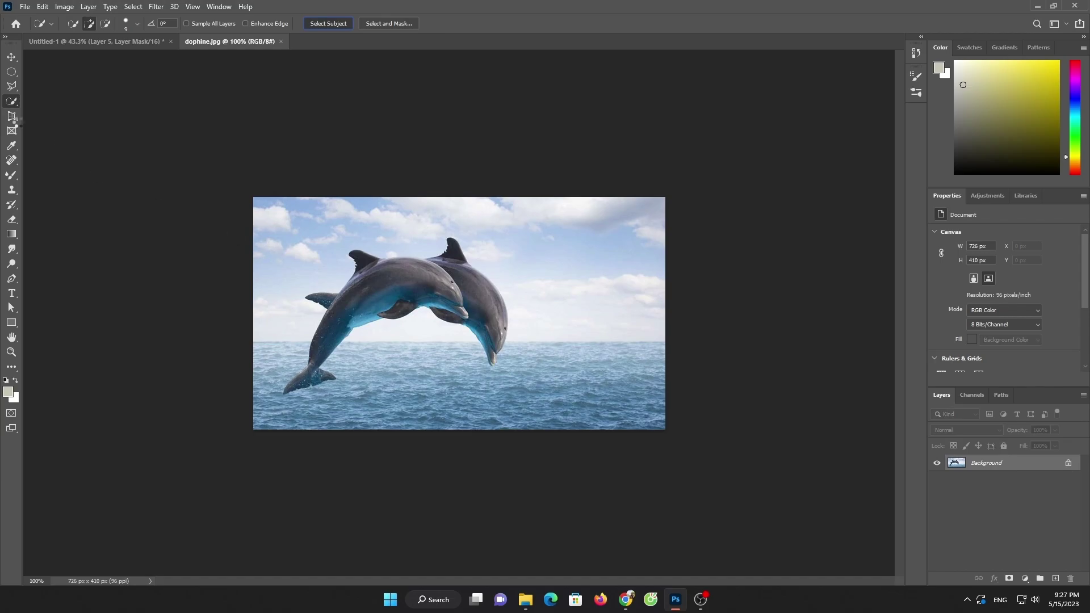
left_click(328, 23)
left_click(12, 56)
left_click_drag(393, 297, 72, 46)
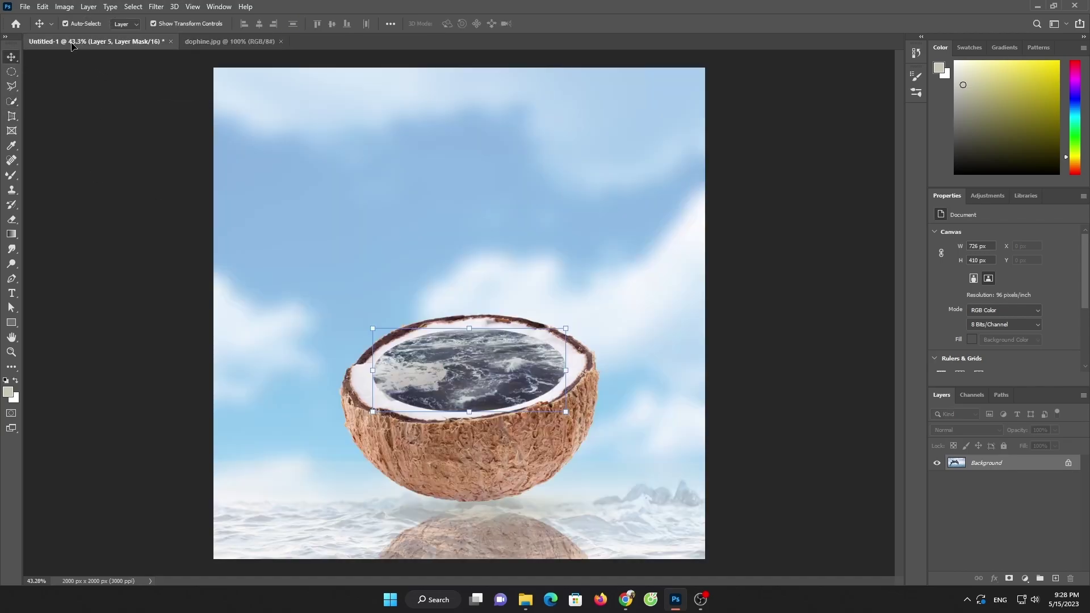
left_click_drag(477, 339, 477, 340)
Step: Rotate the dolphins upright, enlarge them to 723 × 1143 px, and raise them above the water
right_click(477, 338)
left_click(494, 341)
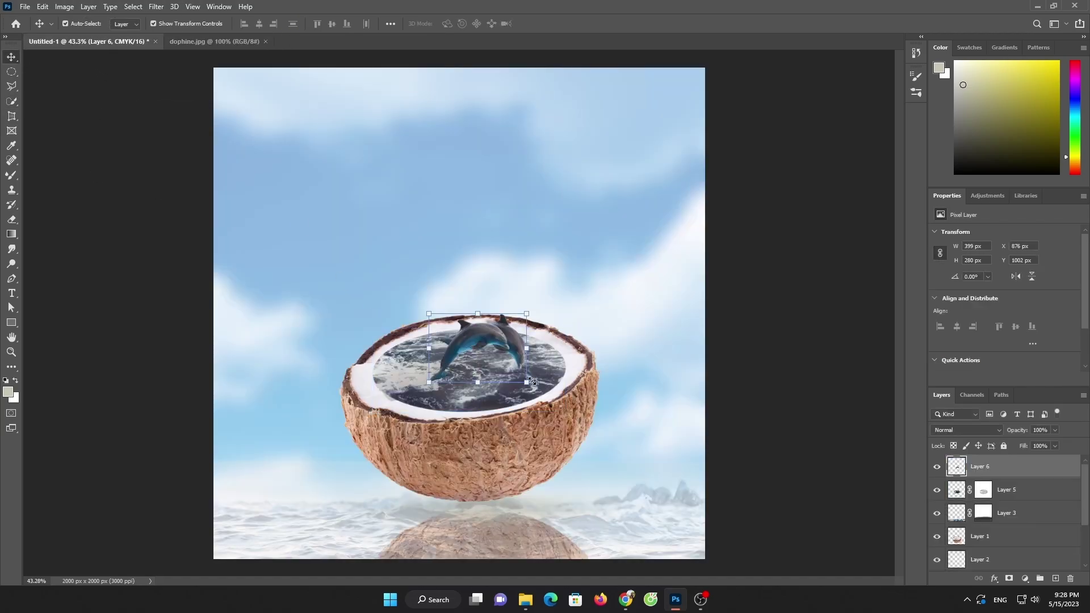
left_click_drag(532, 391, 534, 306)
left_click_drag(458, 292, 448, 128)
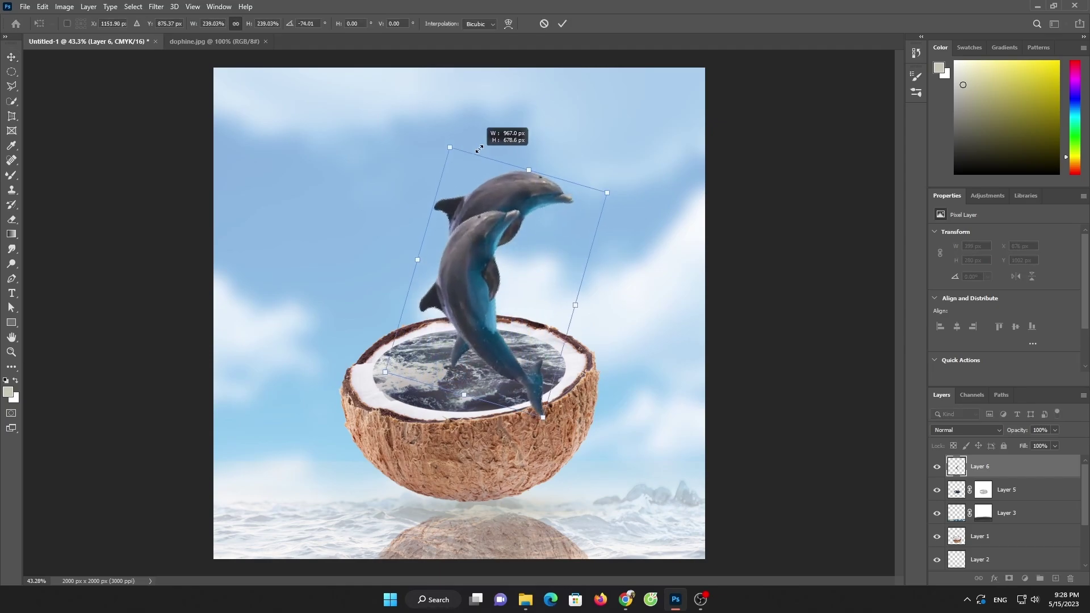
left_click_drag(475, 189, 457, 234)
left_click(562, 23)
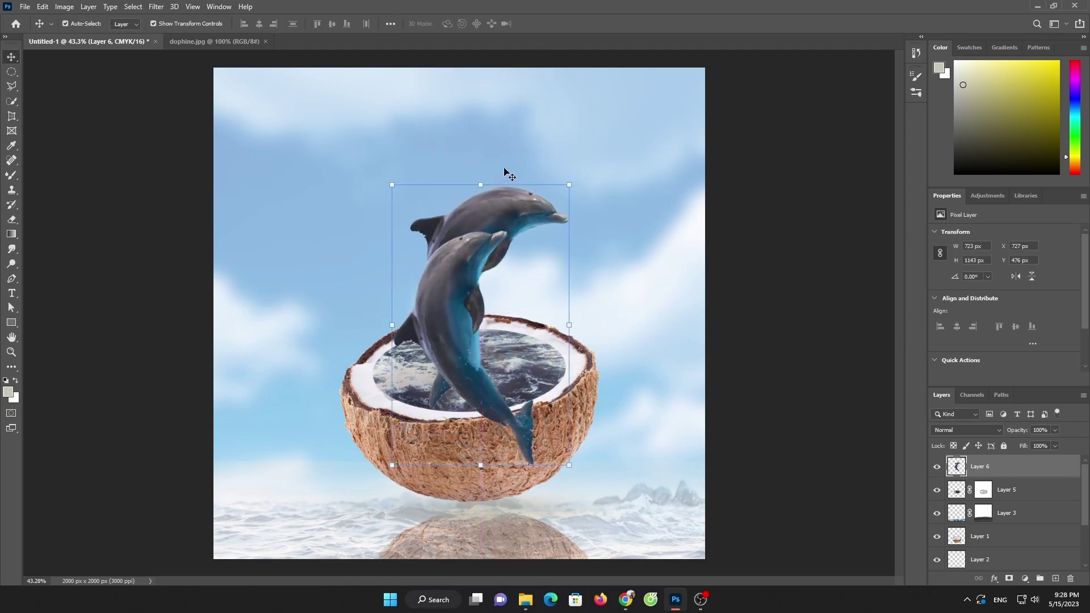
scroll(504, 209, "down", 3, "alt")
scroll(504, 205, "up", 1)
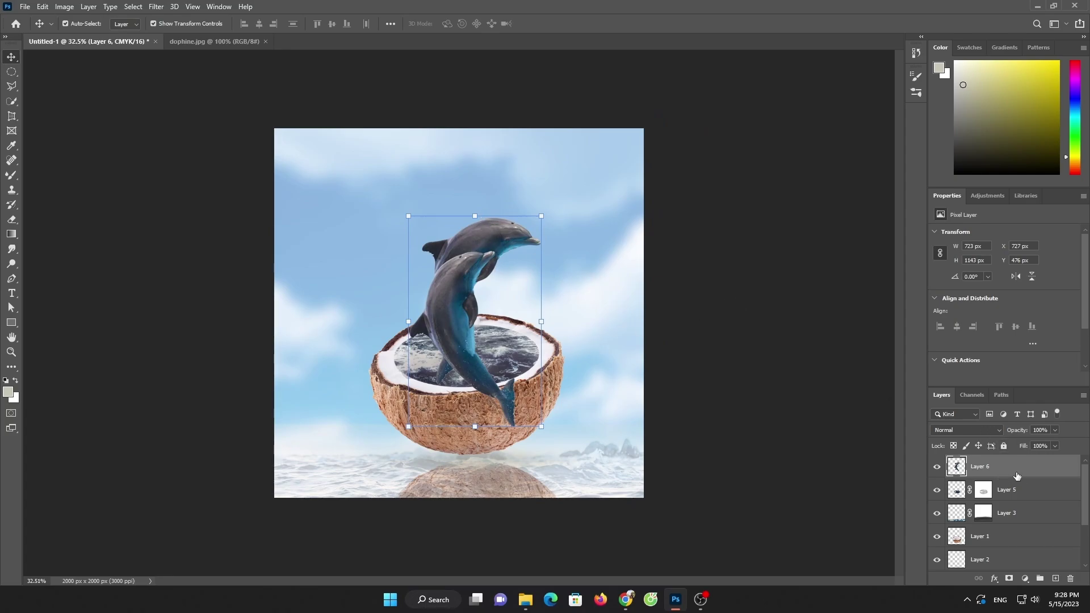
Step: Erase the dolphin tails with a 400 px eraser at 100% flow, then close dophine.jpg
left_click(12, 219)
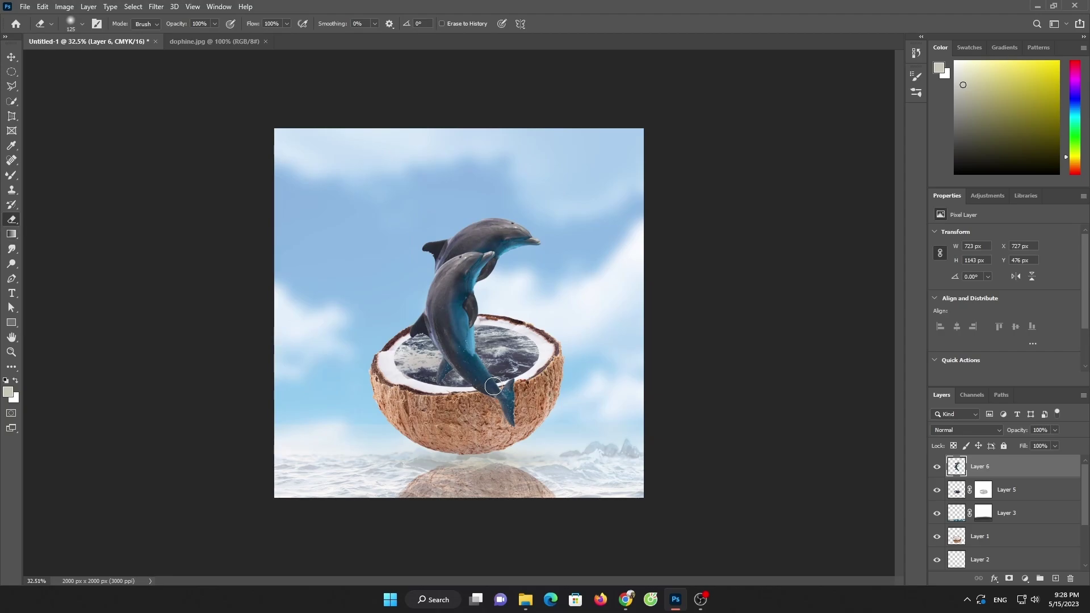
key("bracketright")
key("bracketright")
key("bracketright")
key("bracketright")
key("bracketright")
left_click_drag(280, 36, 290, 36)
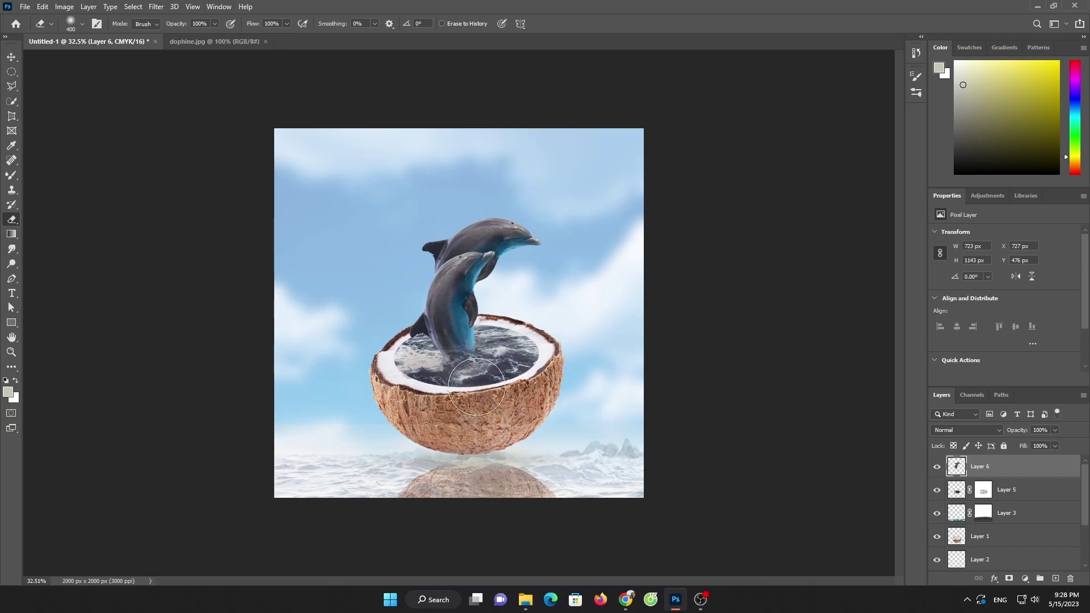
left_click(256, 42)
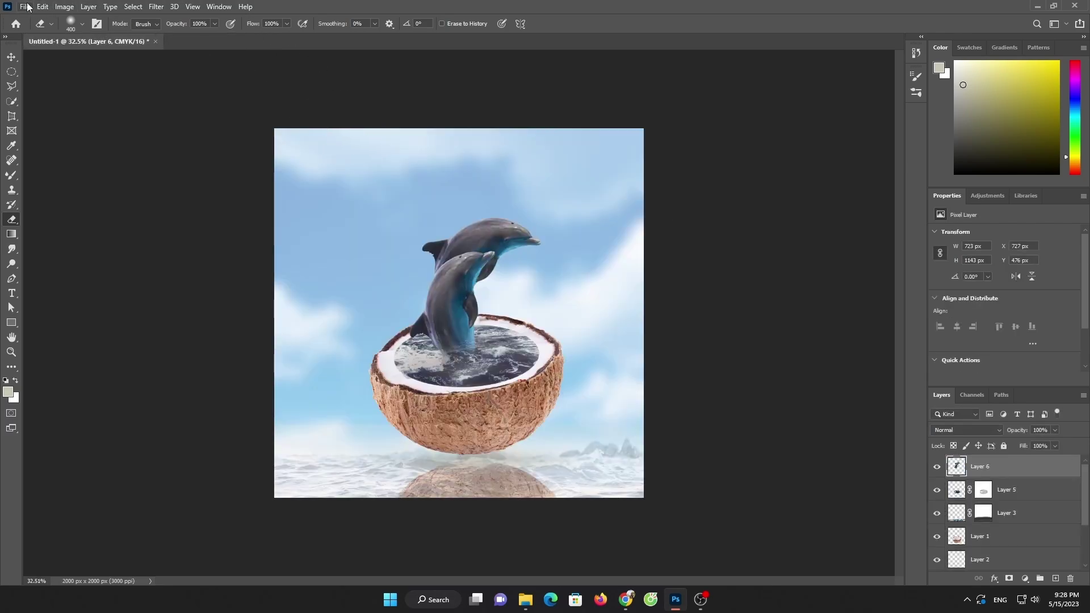
Step: Open the water splash image pngwing.com (1).png
left_click(27, 7)
left_click(35, 21)
left_click(789, 59)
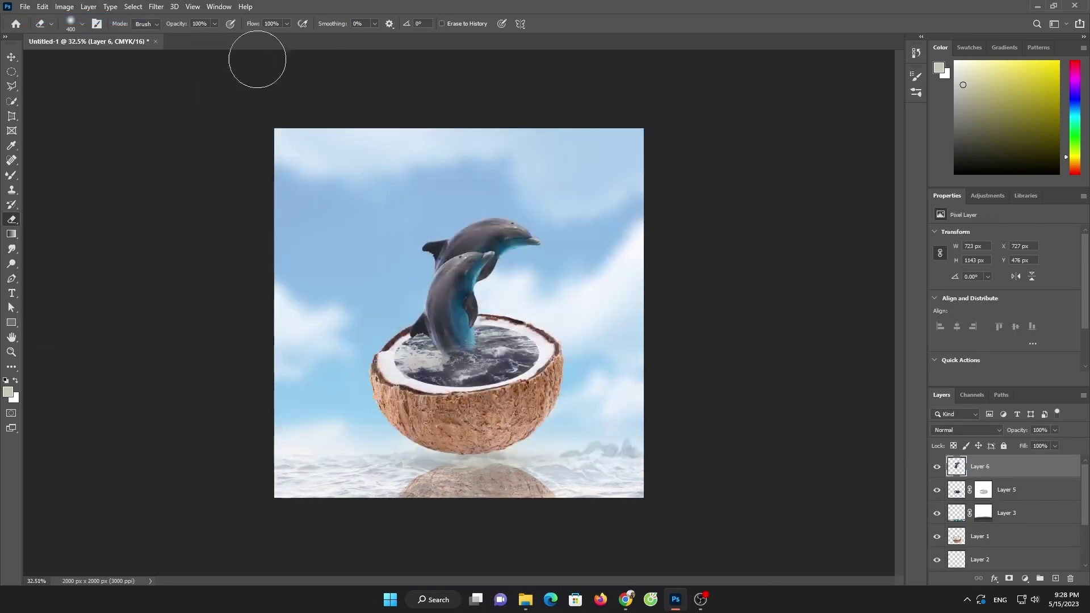
left_click(25, 6)
left_click(34, 33)
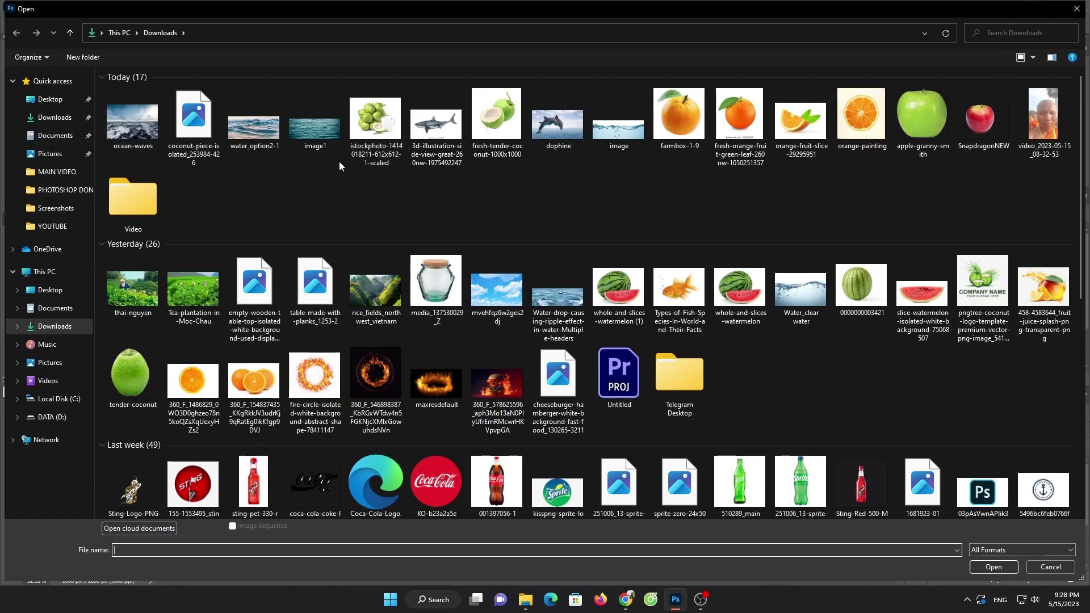
scroll(462, 243, "down", 15)
double_click(556, 227)
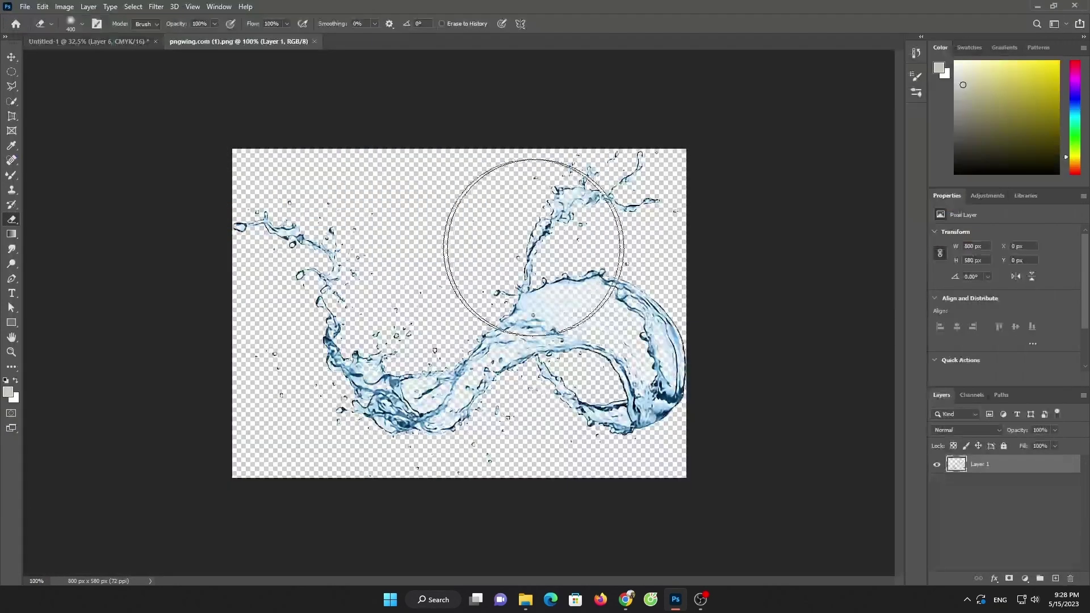
Step: Bring the splash in as Layer 7, rotate it about 30° onto the dolphins' base, and erase the rim overlap
key("v")
mouse_move(494, 276)
left_mouse_down()
mouse_move(105, 43)
mouse_move(448, 288)
mouse_move(463, 335)
left_mouse_up()
left_click(531, 230)
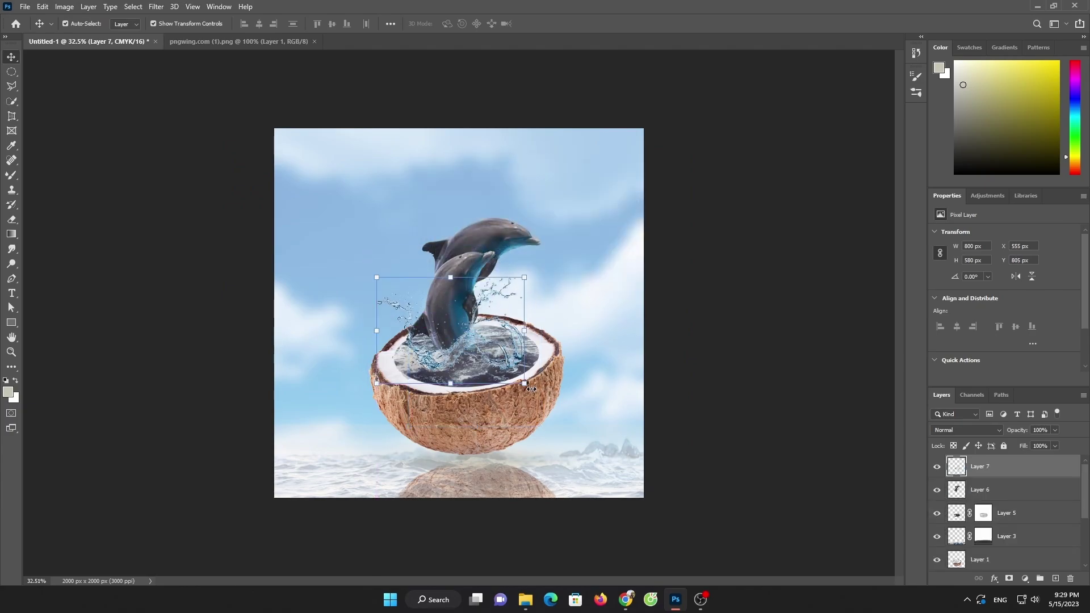
left_click_drag(531, 389, 490, 423)
mouse_move(478, 358)
left_mouse_down()
mouse_move(472, 348)
mouse_move(476, 361)
left_mouse_up()
left_click(562, 23)
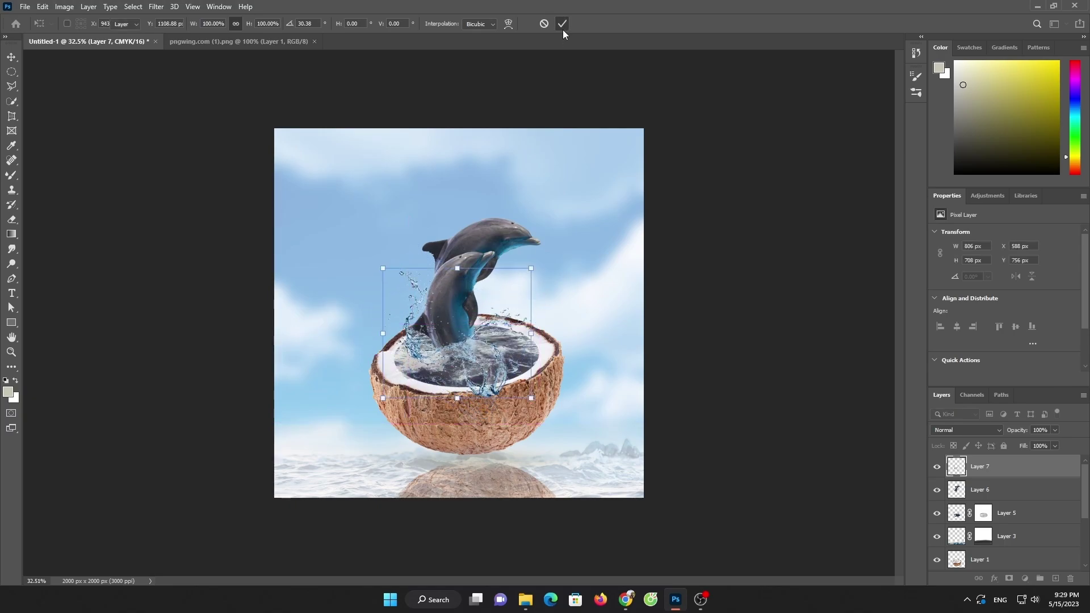
left_click(12, 219)
mouse_move(436, 419)
left_mouse_down()
mouse_move(482, 372)
mouse_move(479, 392)
left_mouse_up()
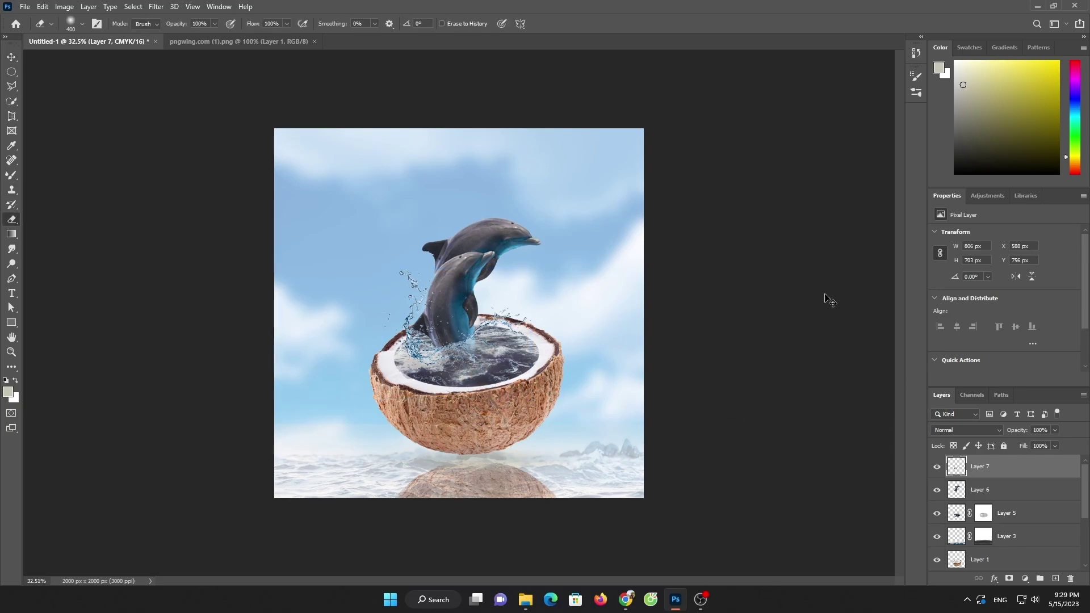
Step: Duplicate the splash layer and shift the copy to the right
key("ctrl+j")
key("ctrl+j")
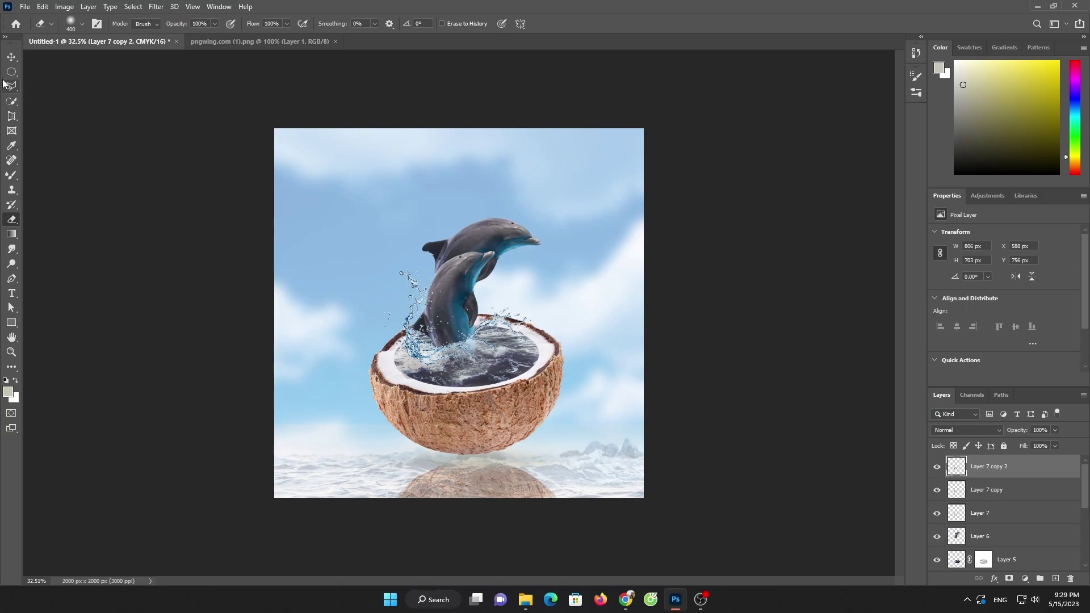
left_click(12, 57)
left_click_drag(497, 342, 523, 366)
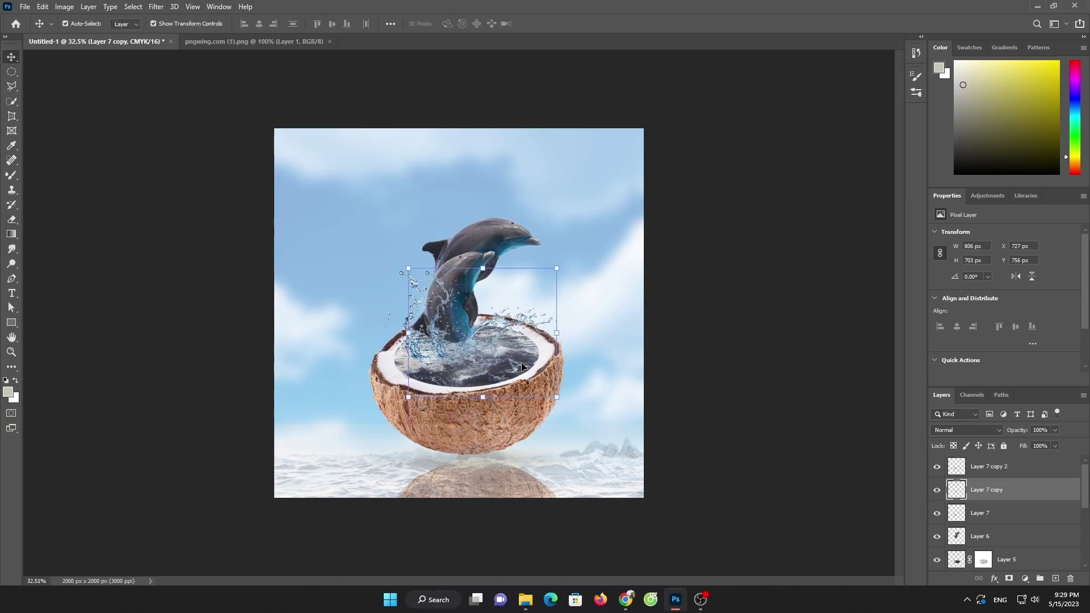
Step: Rotate the second splash copy the opposite way and move it up and left
left_click(975, 470)
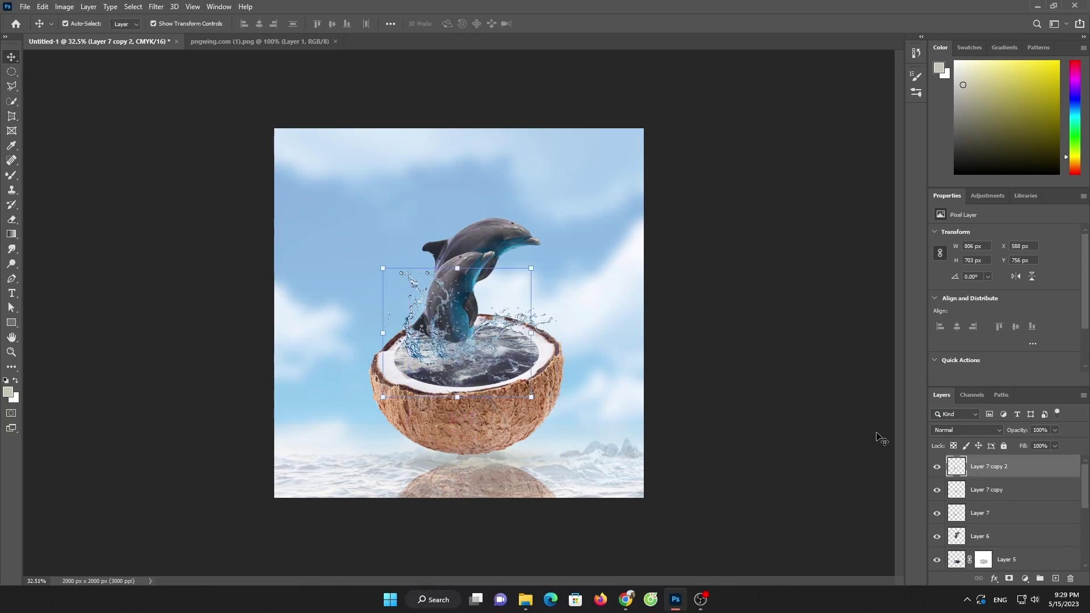
key("shift+Right")
key("shift+Right")
key("shift+Right")
key("shift+Right")
key("shift+Right")
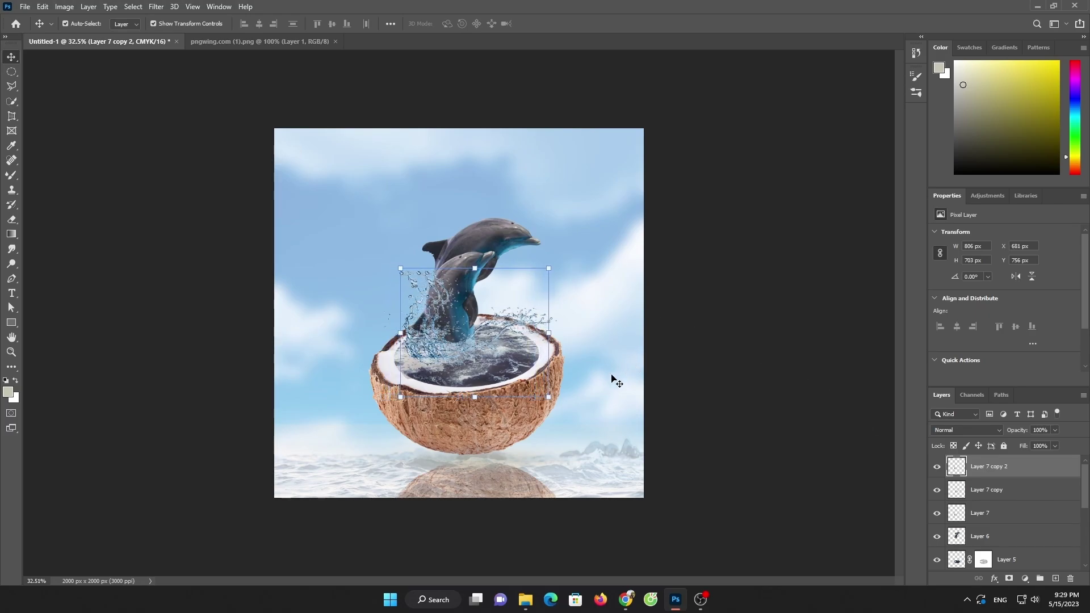
key("ctrl+t")
left_click_drag(579, 406, 590, 318)
left_click_drag(463, 374, 420, 339)
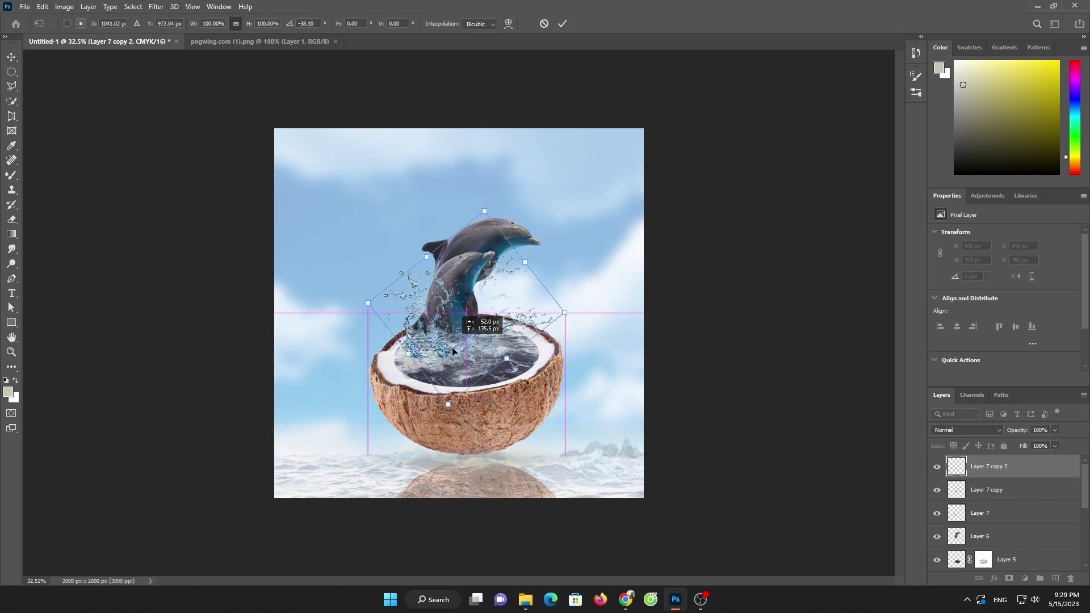
key("Return")
Step: Rotate the original Layer 7 splash about 44 degrees
key("alt+bracketleft")
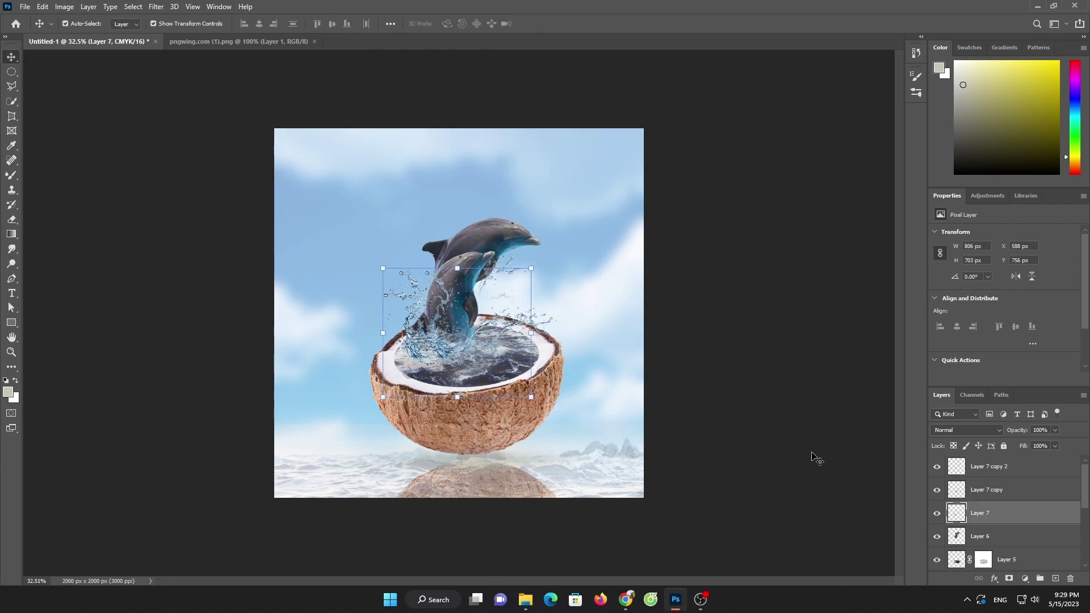
left_click_drag(548, 409, 469, 450)
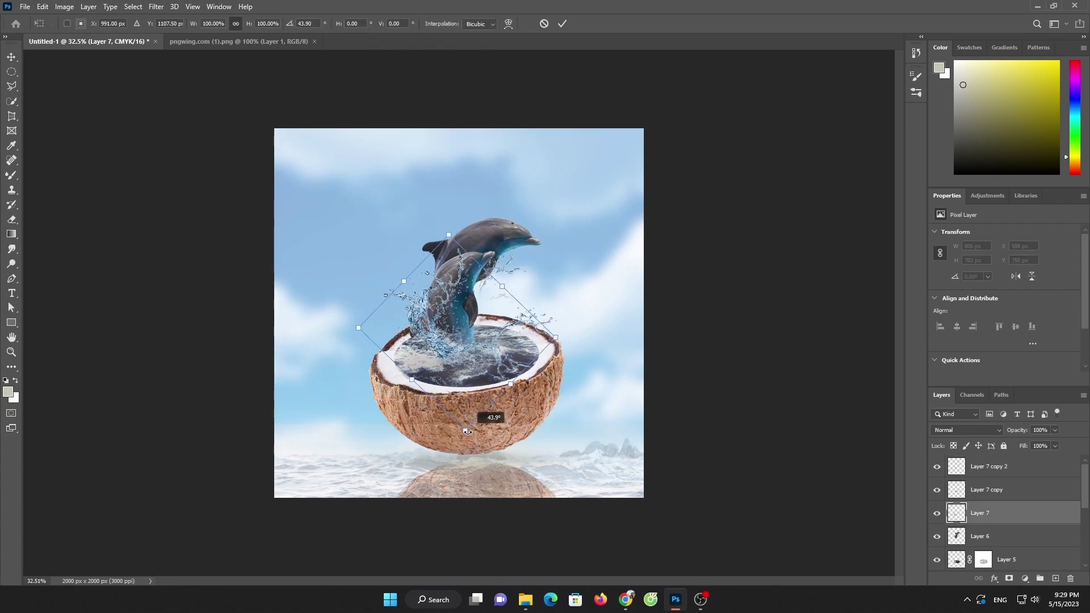
left_click(561, 24)
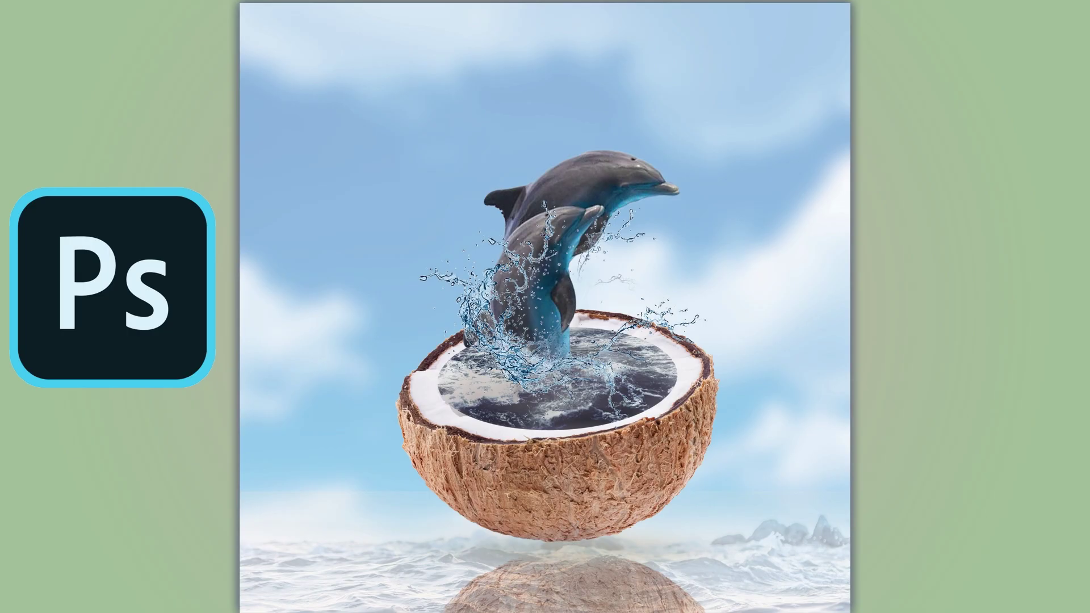